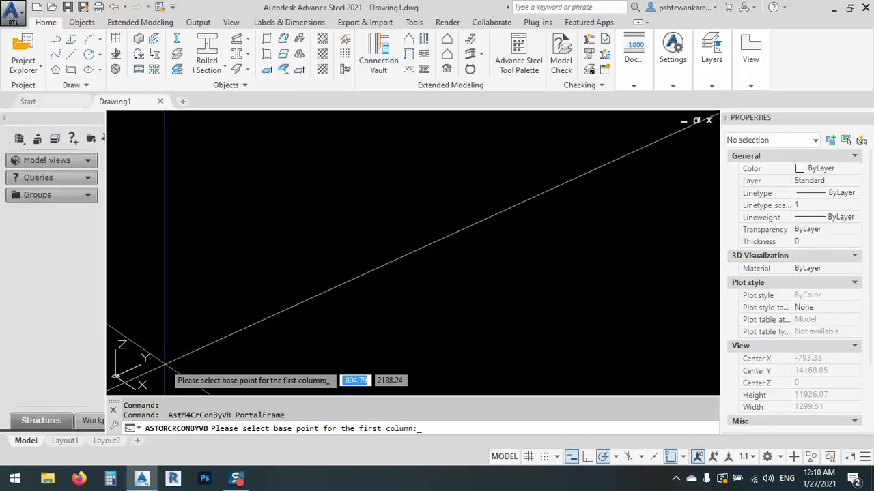
# Create a portal frame spanning 20000 along the Y axis from a picked base point, with a picked apex point and default settings
pyautogui.click(163, 363)
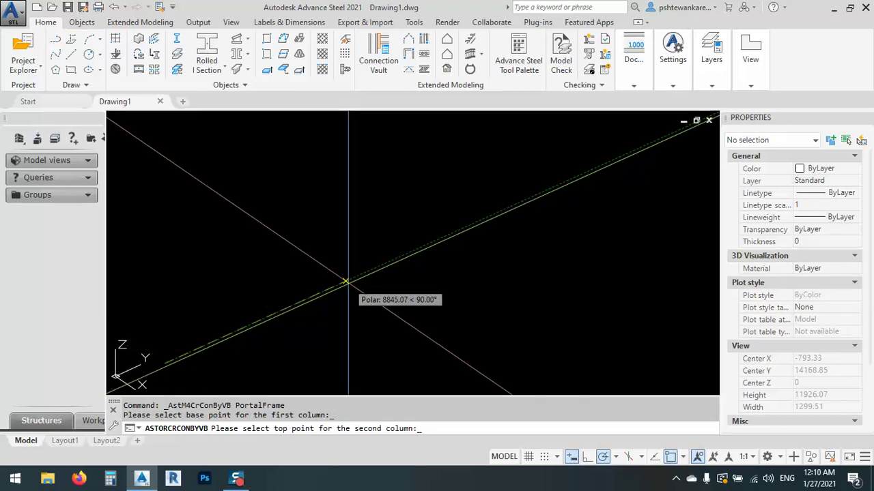
pyautogui.write('20000')
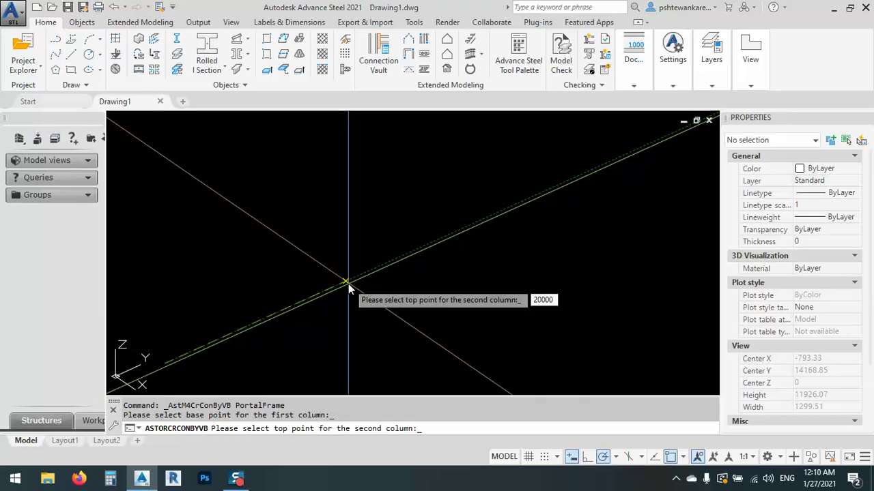
pyautogui.press('Return')
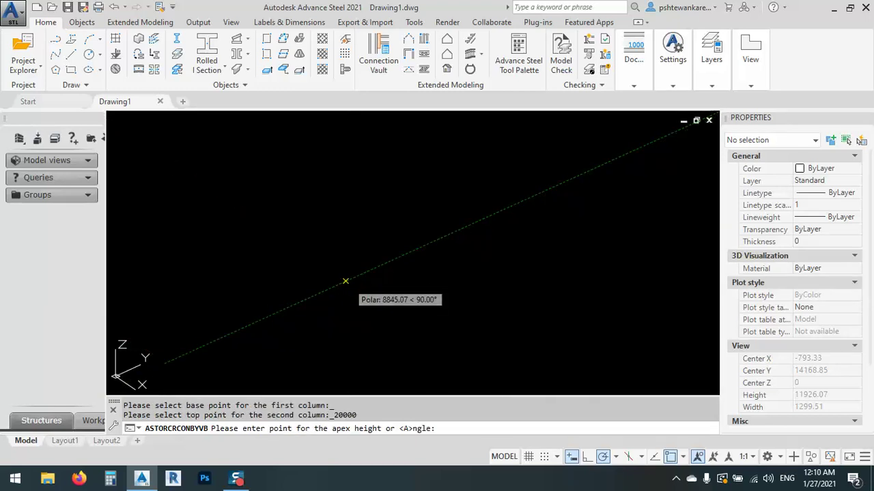
pyautogui.click(345, 281)
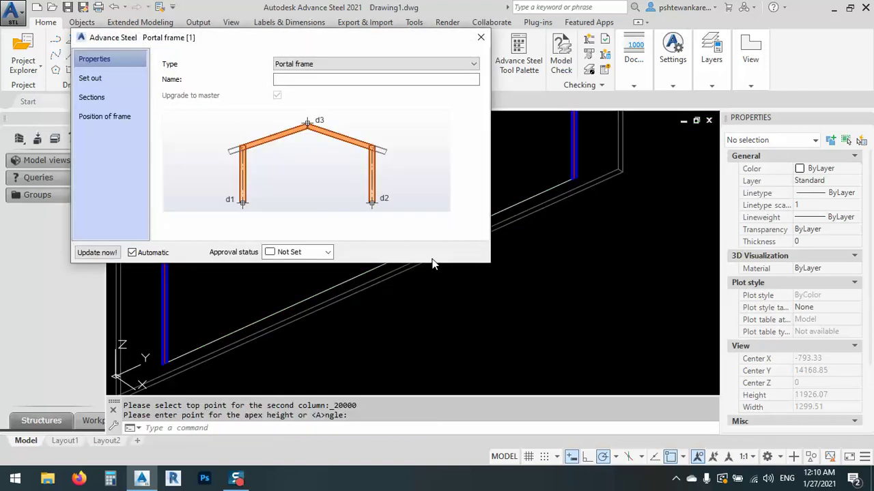
pyautogui.scroll(-2, 565, 322)
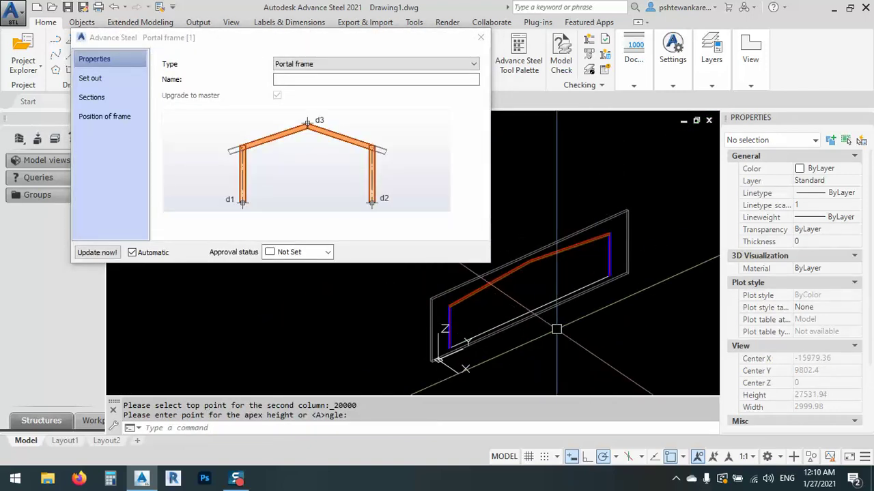
pyautogui.click(89, 78)
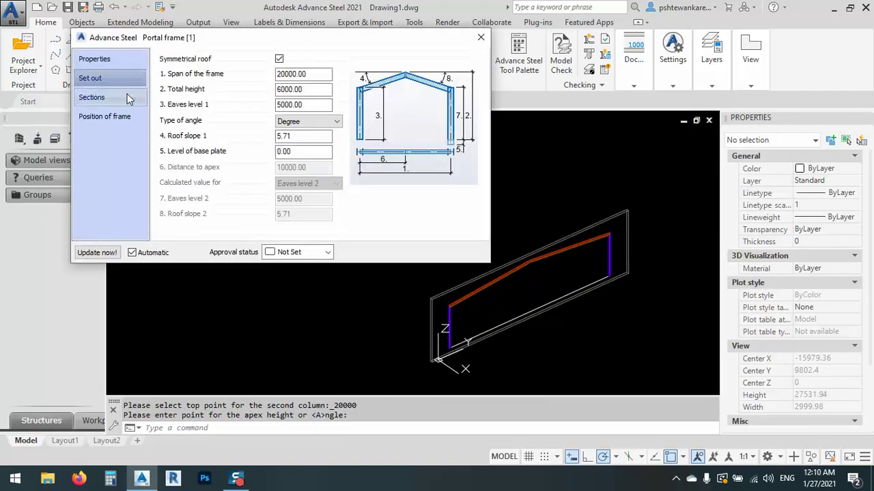
pyautogui.click(480, 37)
# Frame the eaves corner of the first column and rafter, and open the connection vault at the Column - Beam category
pyautogui.moveTo(581, 252); pyautogui.dragTo(553, 203, button='middle')
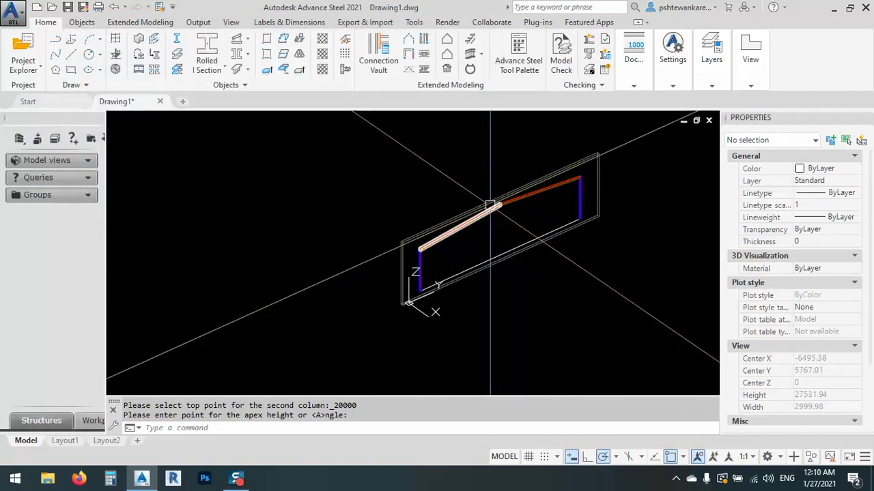
pyautogui.scroll(6, 536, 204)
pyautogui.moveTo(364, 323); pyautogui.dragTo(441, 217, button='middle')
pyautogui.scroll(6, 307, 273)
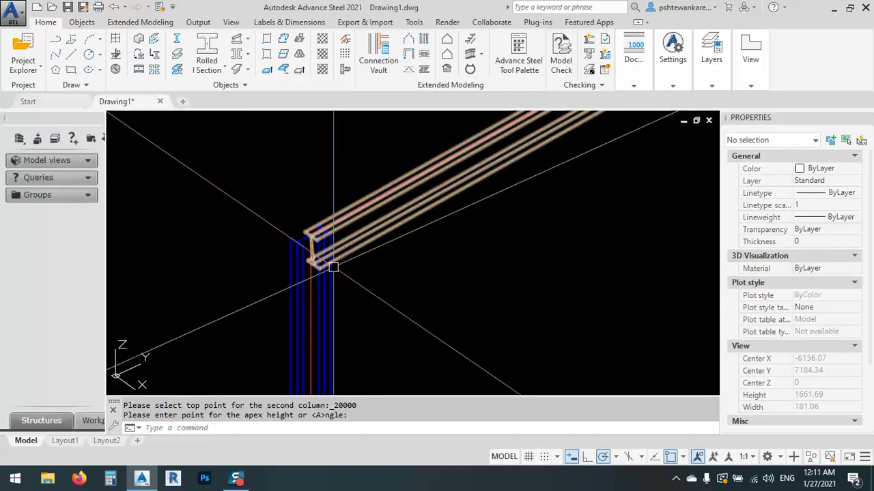
pyautogui.scroll(-4, 247, 197)
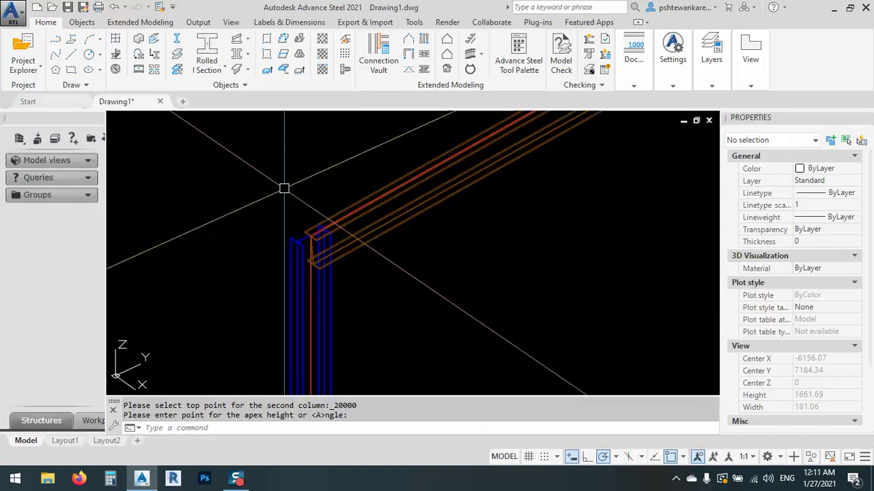
pyautogui.keyDown('shift'); pyautogui.moveTo(405, 237); pyautogui.dragTo(398, 267, button='middle'); pyautogui.keyUp('shift')
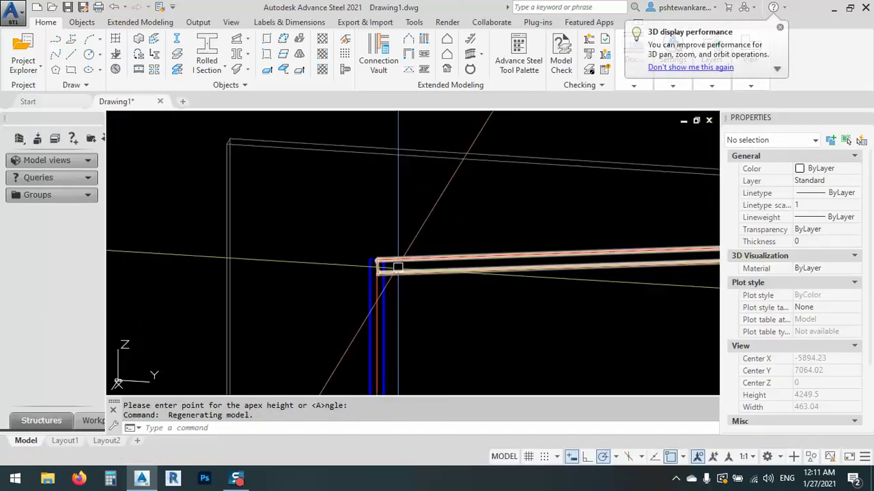
pyautogui.click(385, 49)
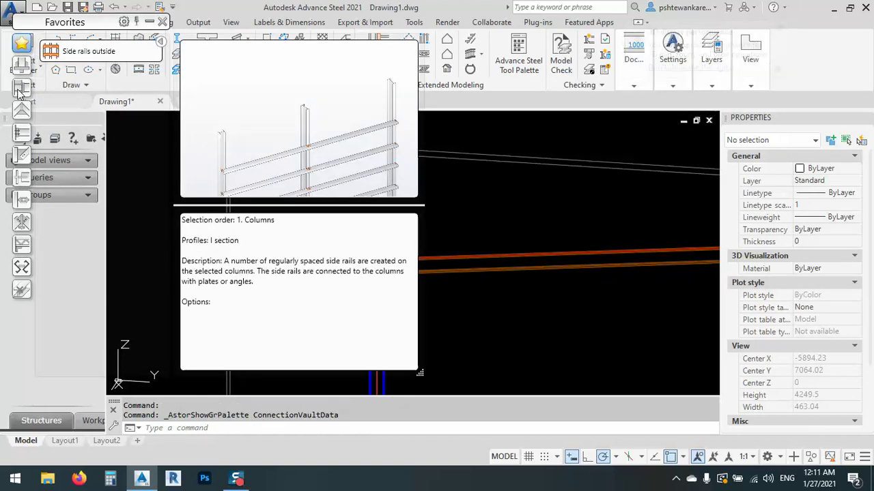
pyautogui.click(23, 111)
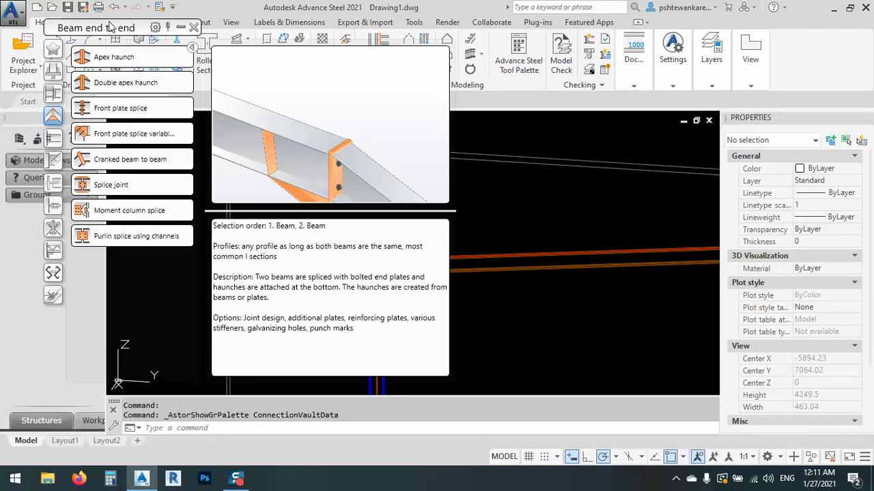
pyautogui.click(54, 94)
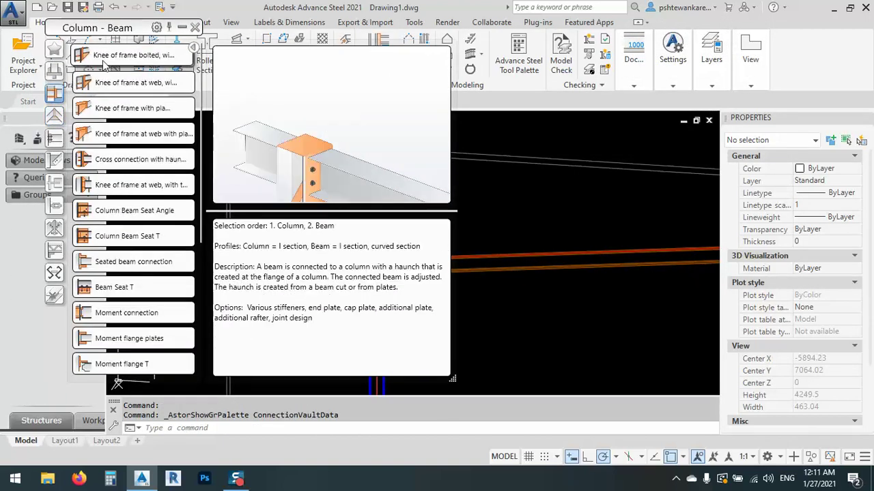
# Narrow the connection vault's preview area and collapse it so the portal frame is in clear view
pyautogui.moveTo(452, 378); pyautogui.dragTo(326, 372)
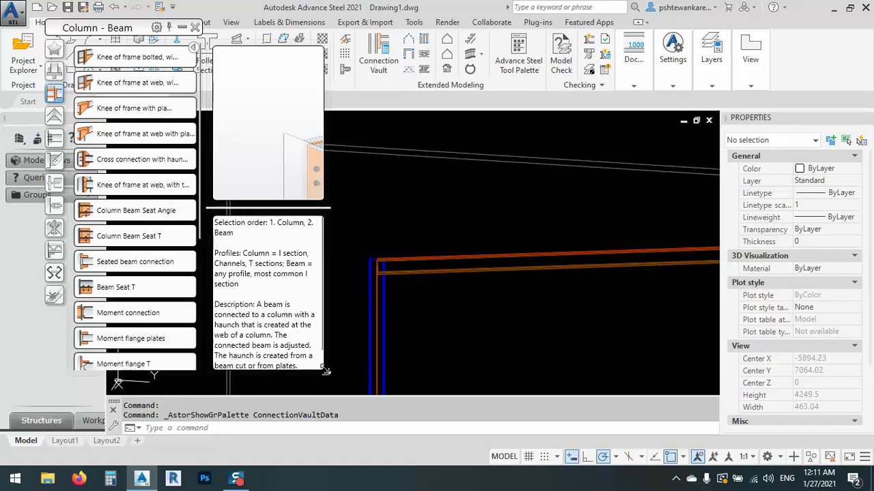
pyautogui.click(194, 49)
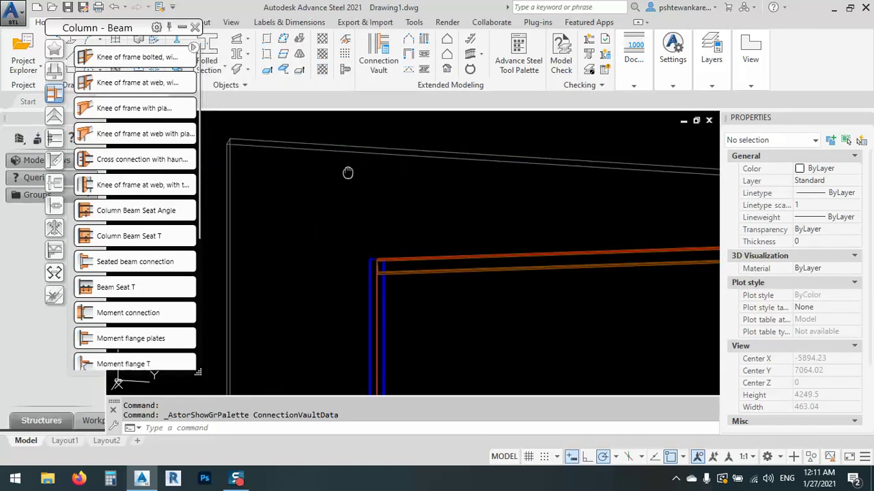
pyautogui.moveTo(347, 172); pyautogui.dragTo(430, 191, button='middle')
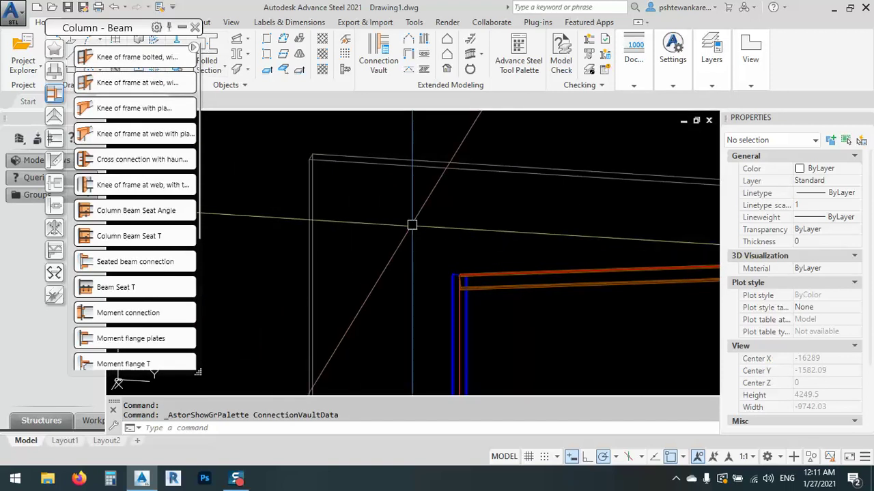
pyautogui.scroll(-4, 403, 208)
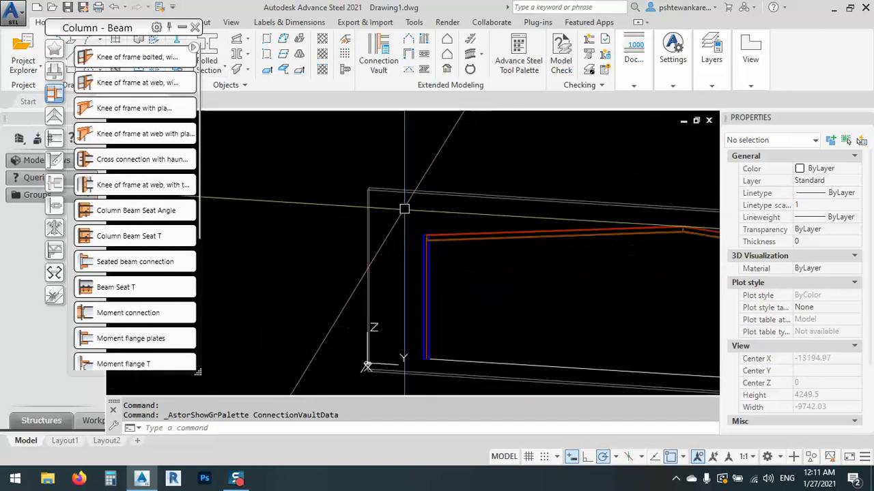
pyautogui.click(107, 60)
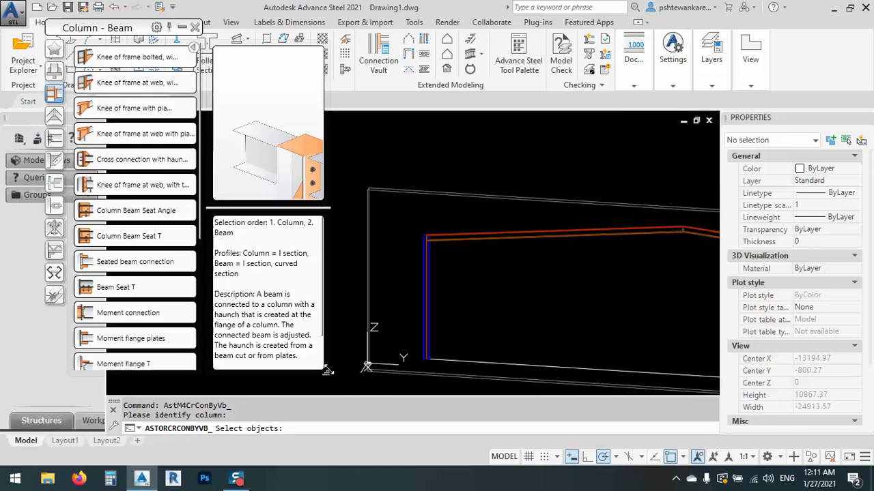
pyautogui.moveTo(325, 373); pyautogui.dragTo(400, 357)
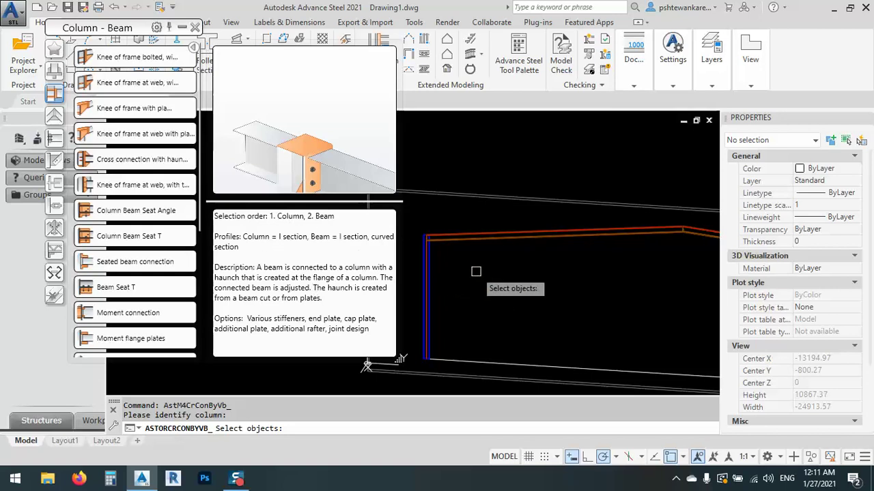
pyautogui.press('Escape')
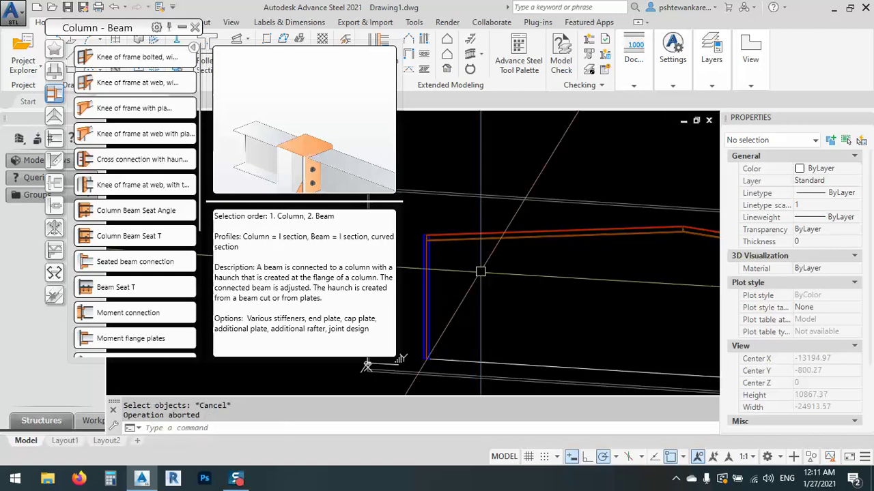
# Add a bolted knee-of-frame connection with haunch between the first column and its rafter, keeping the default settings
pyautogui.moveTo(464, 282); pyautogui.dragTo(593, 281, button='middle')
pyautogui.scroll(6, 552, 248)
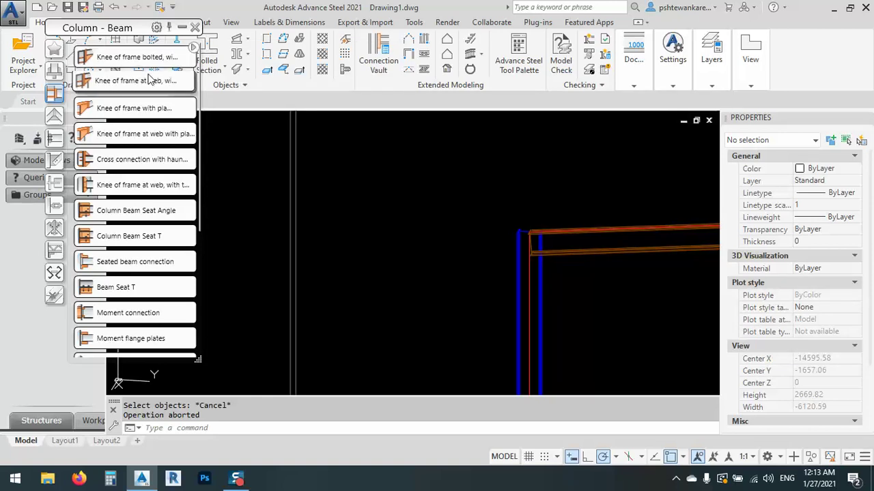
pyautogui.click(118, 59)
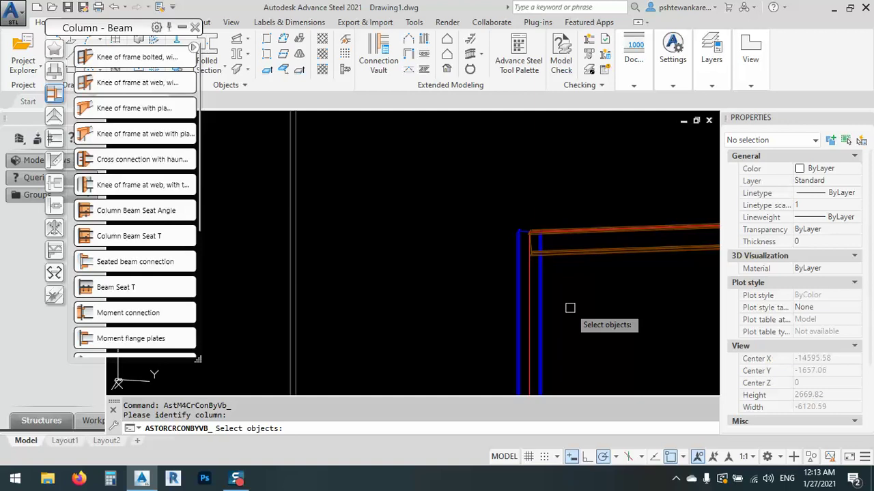
pyautogui.click(539, 290)
pyautogui.press('Return')
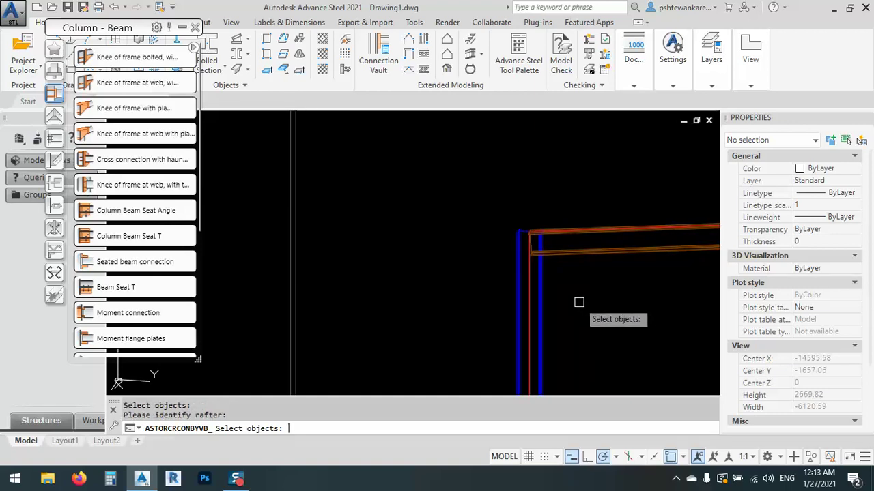
pyautogui.click(575, 251)
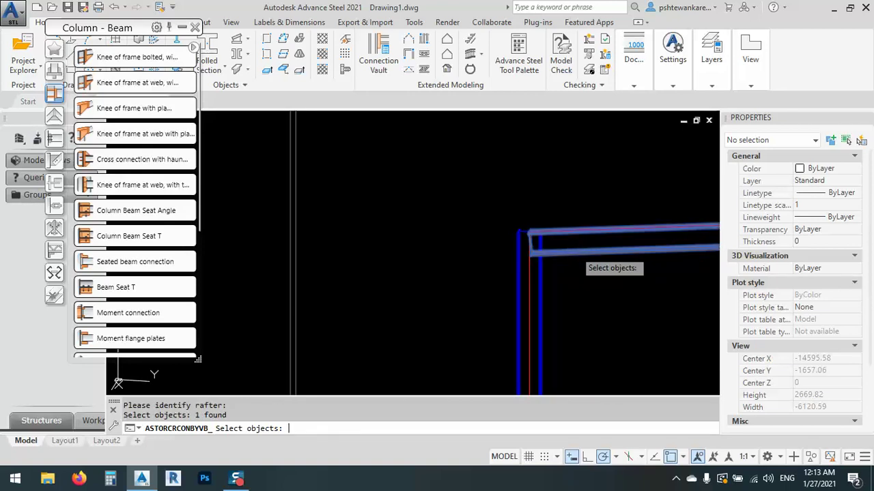
pyautogui.press('Return')
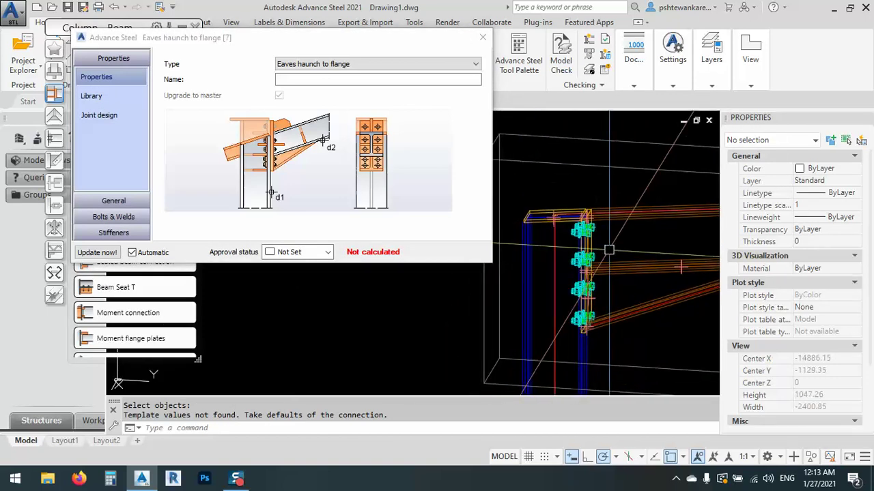
pyautogui.click(483, 37)
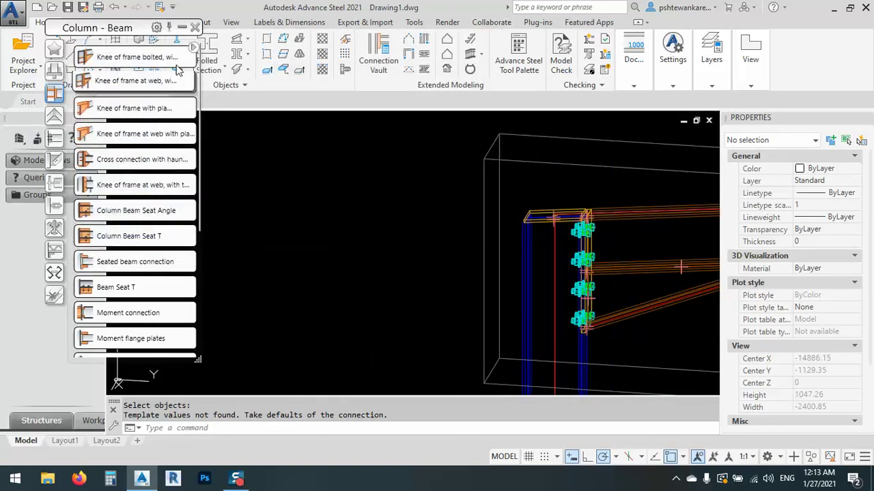
# Change the visual style to Conceptual and inspect the bolted haunch at the column-rafter knee and the whole frame
pyautogui.click(188, 121)
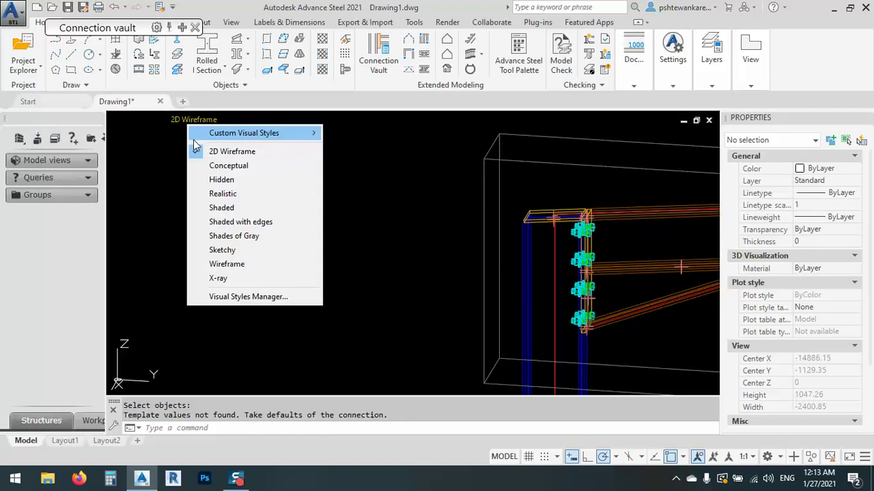
pyautogui.click(219, 166)
pyautogui.scroll(-2, 539, 228)
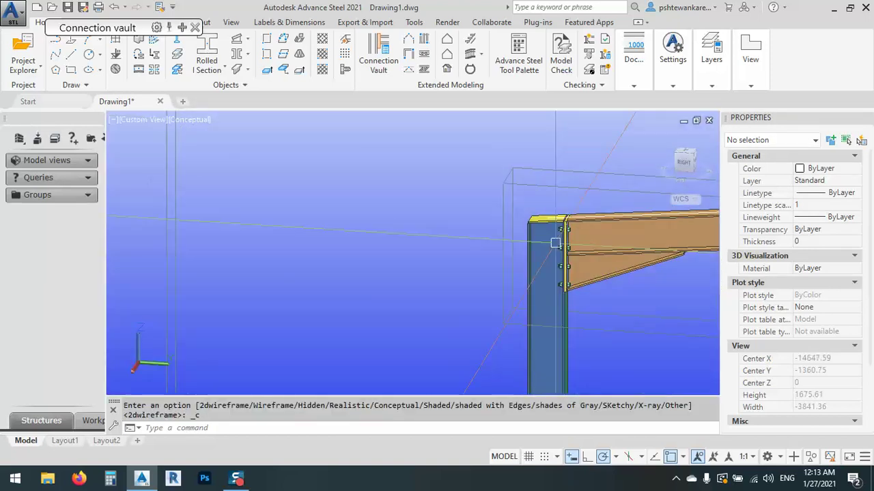
pyautogui.keyDown('shift'); pyautogui.moveTo(621, 292); pyautogui.dragTo(567, 287, button='middle'); pyautogui.keyUp('shift')
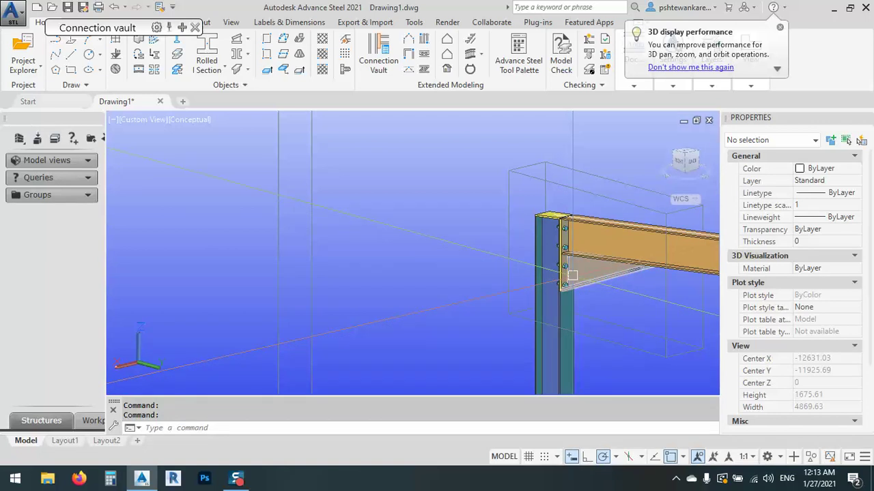
pyautogui.scroll(3, 576, 266)
pyautogui.keyDown('shift'); pyautogui.moveTo(577, 267); pyautogui.dragTo(464, 222, button='middle'); pyautogui.keyUp('shift')
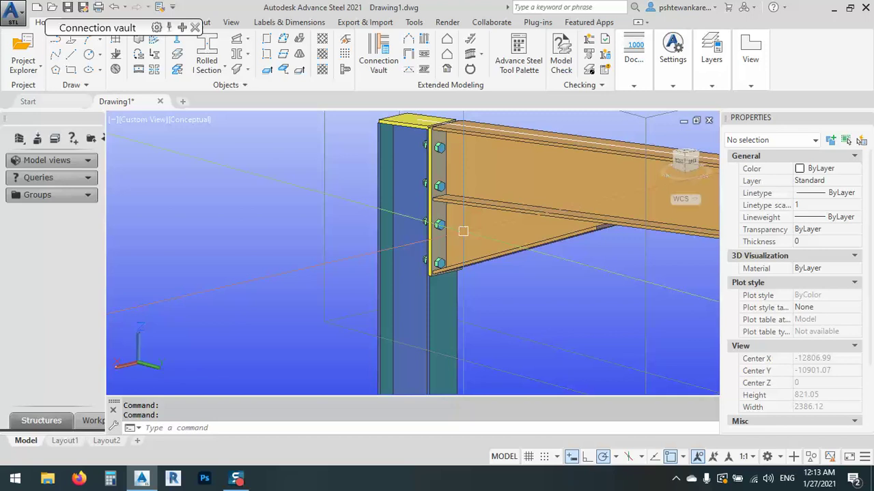
pyautogui.scroll(-4, 363, 222)
pyautogui.scroll(-3, 363, 222)
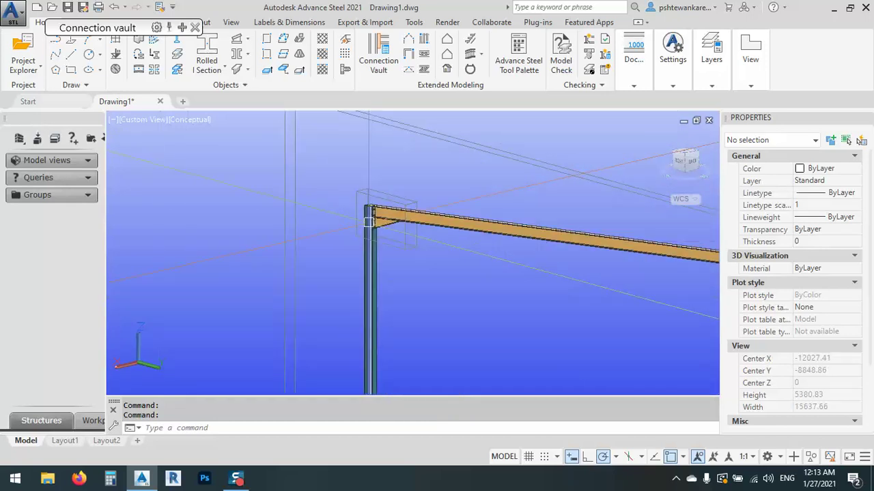
pyautogui.scroll(-3, 365, 222)
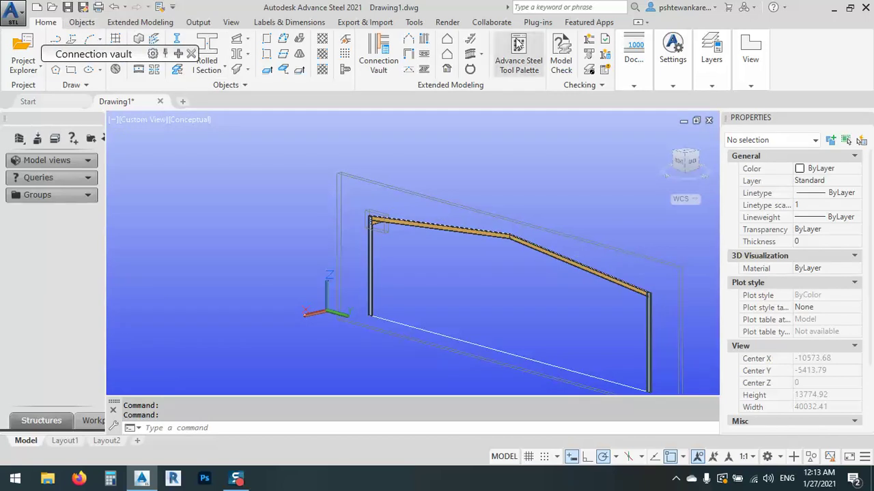
# Open the Advance Steel Tool Palette, dock it beneath the connection vault and show its Tools category
pyautogui.click(527, 72)
pyautogui.click(93, 144)
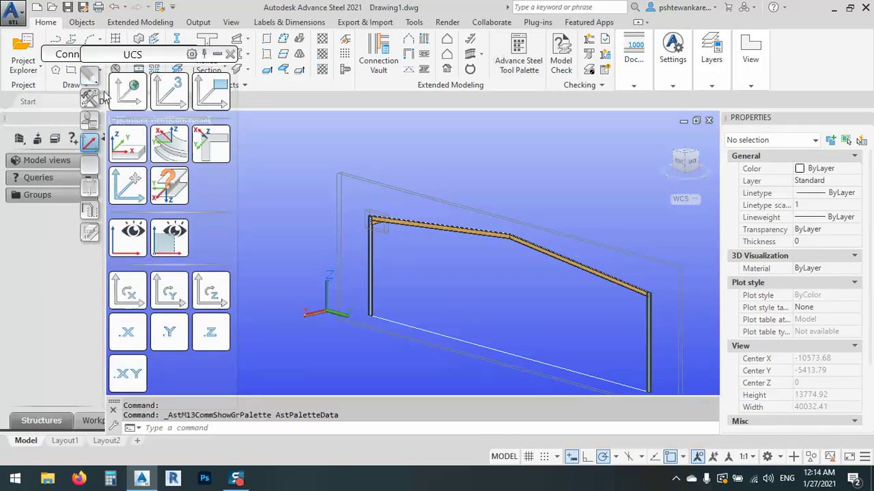
pyautogui.moveTo(121, 78); pyautogui.dragTo(87, 71)
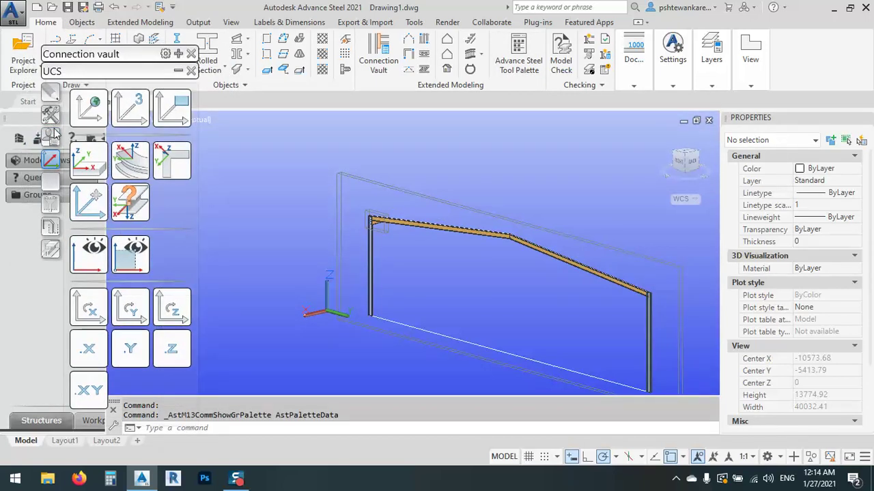
pyautogui.click(52, 134)
pyautogui.click(52, 116)
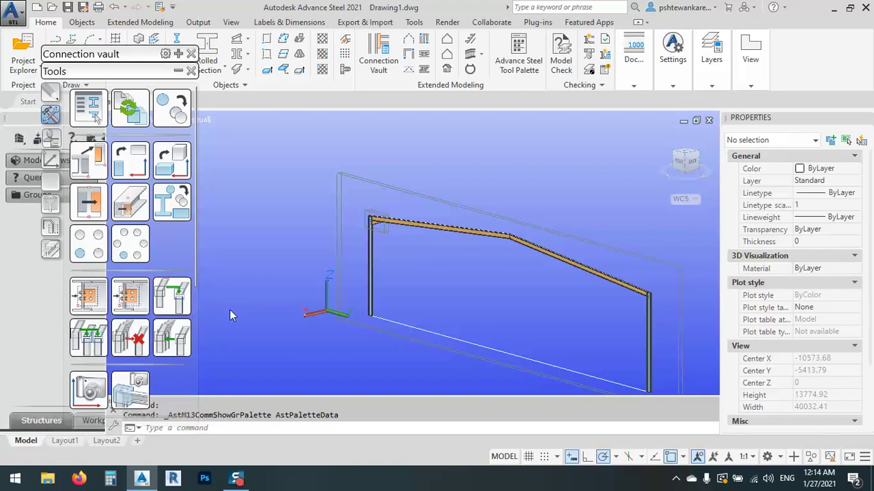
# Examine the bolted haunch at the column-rafter knee up close and the options offered for its haunch beam
pyautogui.scroll(2, 363, 221)
pyautogui.scroll(8, 369, 221)
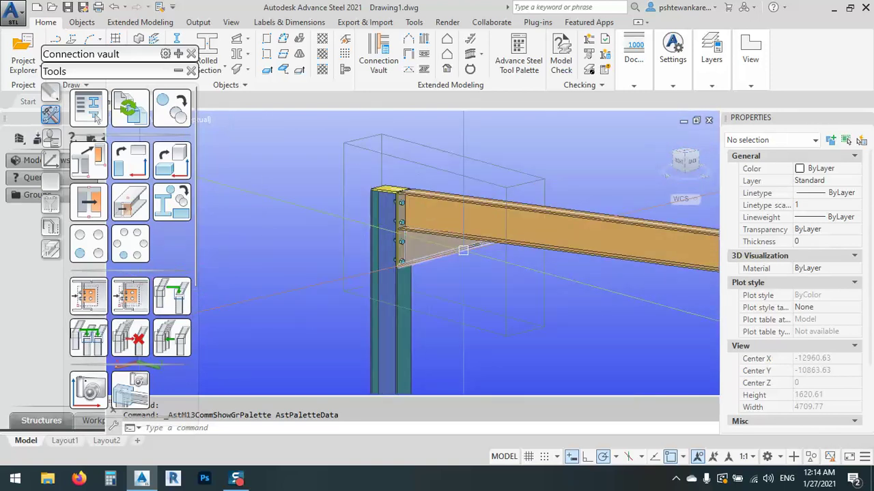
pyautogui.scroll(4, 462, 251)
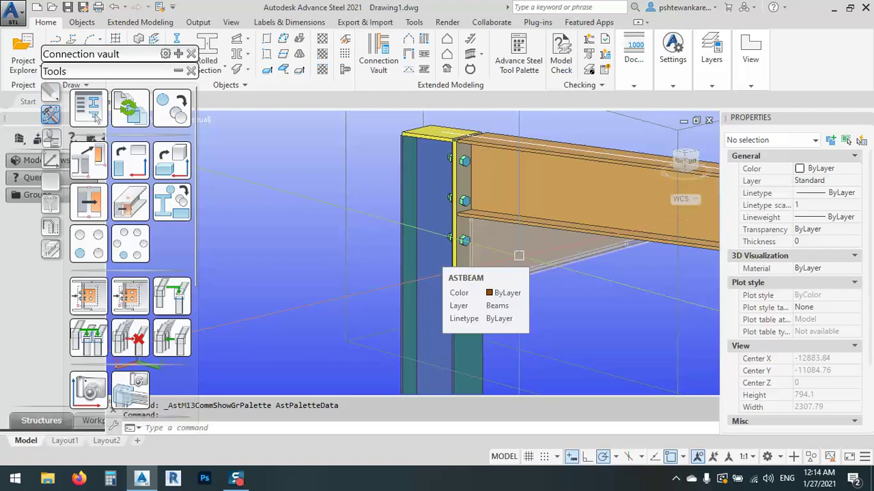
pyautogui.scroll(-1, 519, 255)
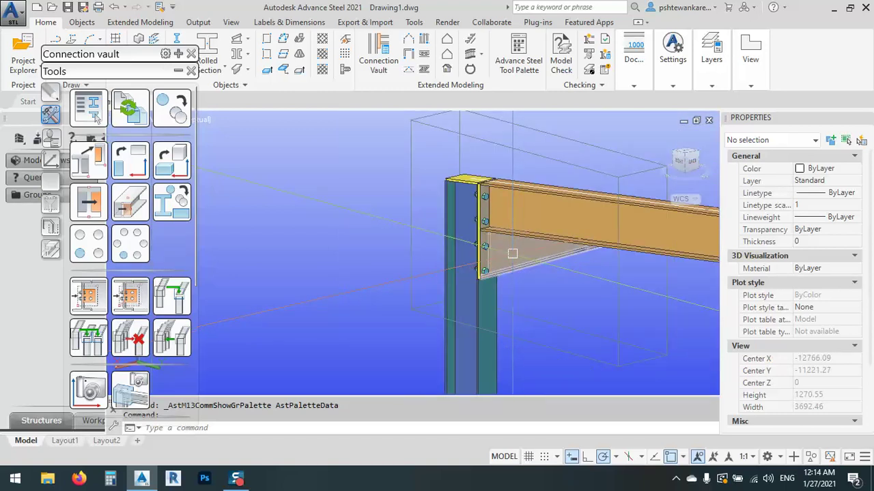
pyautogui.scroll(-1, 513, 242)
pyautogui.click(513, 242)
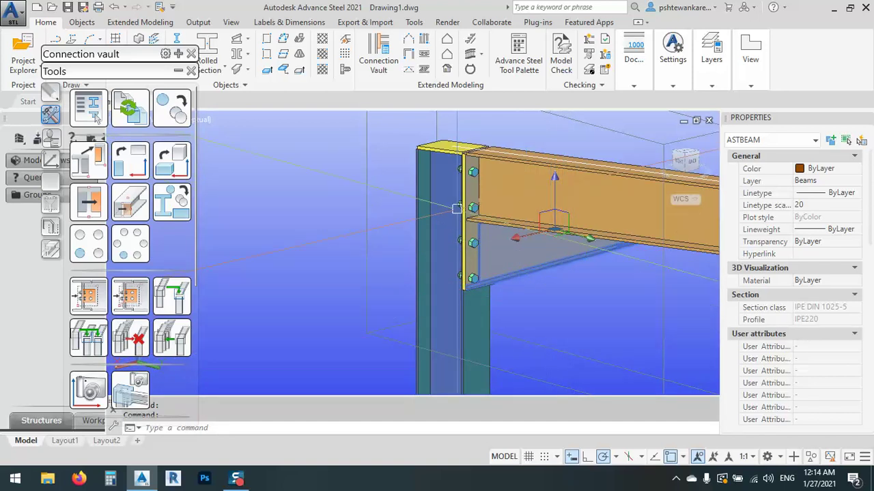
pyautogui.rightClick(332, 244)
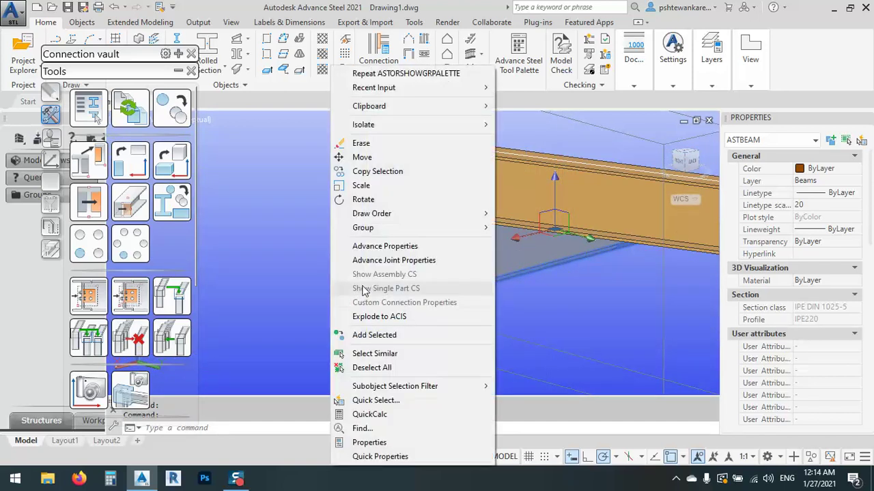
pyautogui.click(585, 320)
pyautogui.press('Escape')
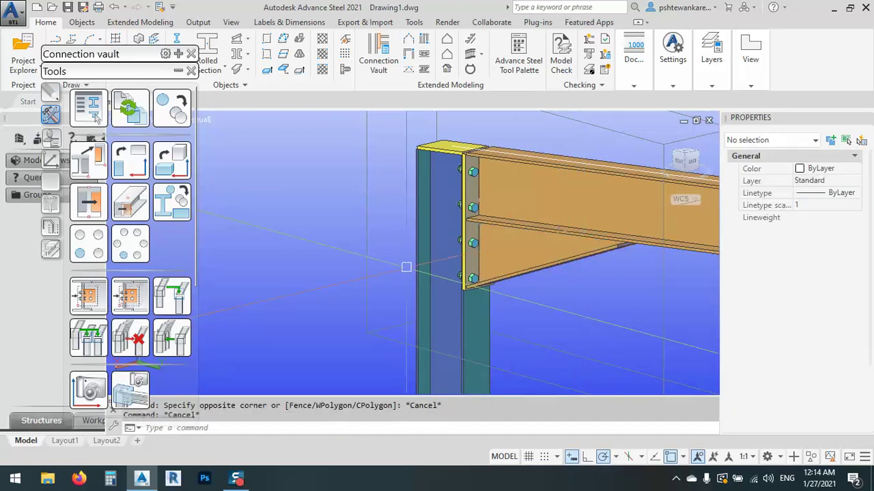
# Open the properties of the eaves haunch joint and review its haunch dimensions and bolt settings
pyautogui.click(538, 225)
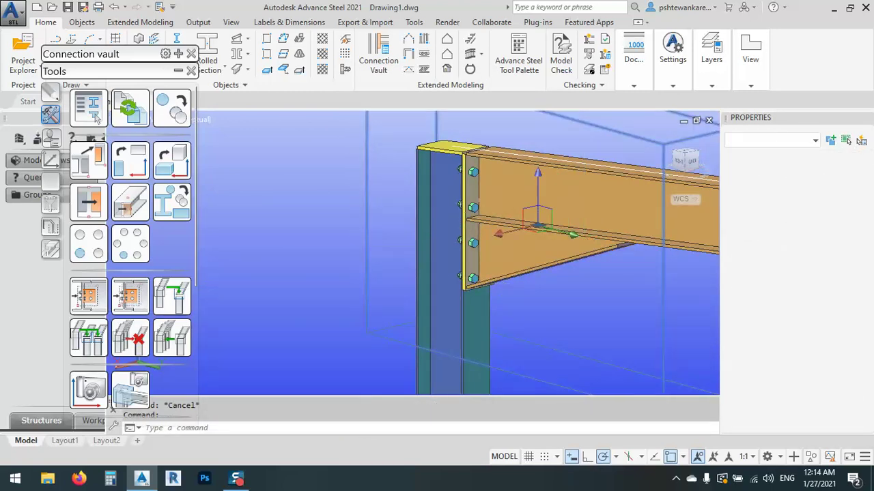
pyautogui.click(96, 117)
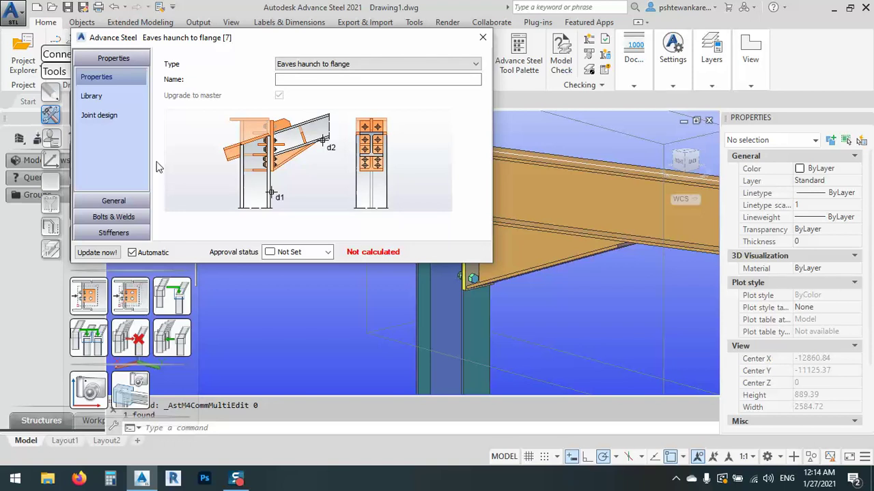
pyautogui.click(125, 201)
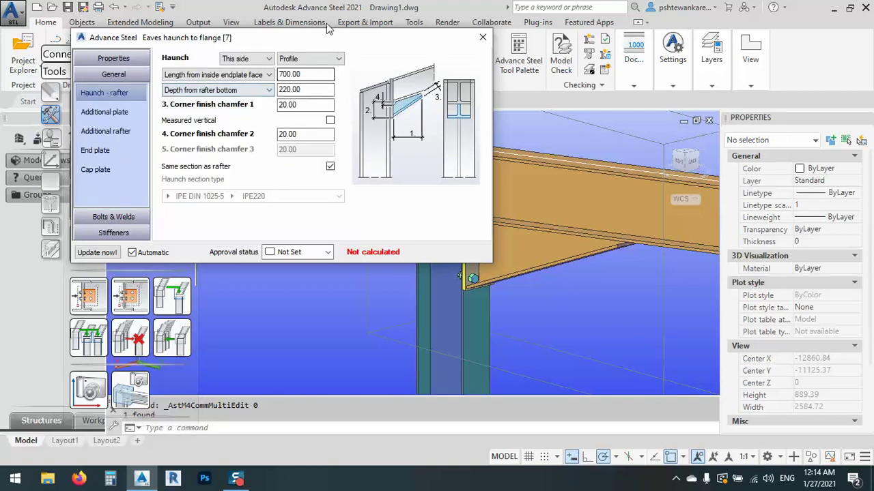
pyautogui.moveTo(293, 46)
pyautogui.mouseDown()
pyautogui.moveTo(177, 50)
pyautogui.moveTo(279, 24)
pyautogui.mouseUp()
pyautogui.click(58, 202)
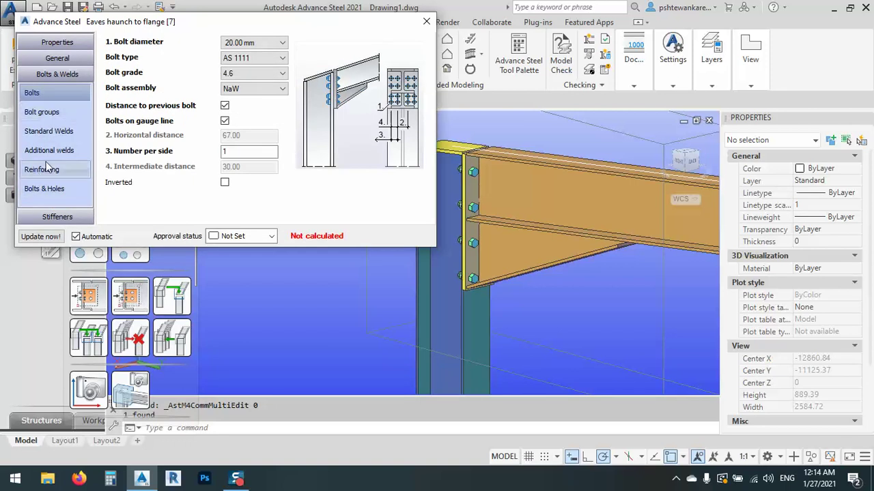
# Set both the intermediate distance and the start distance of bolt group 2 to 100 in the haunch joint
pyautogui.click(45, 113)
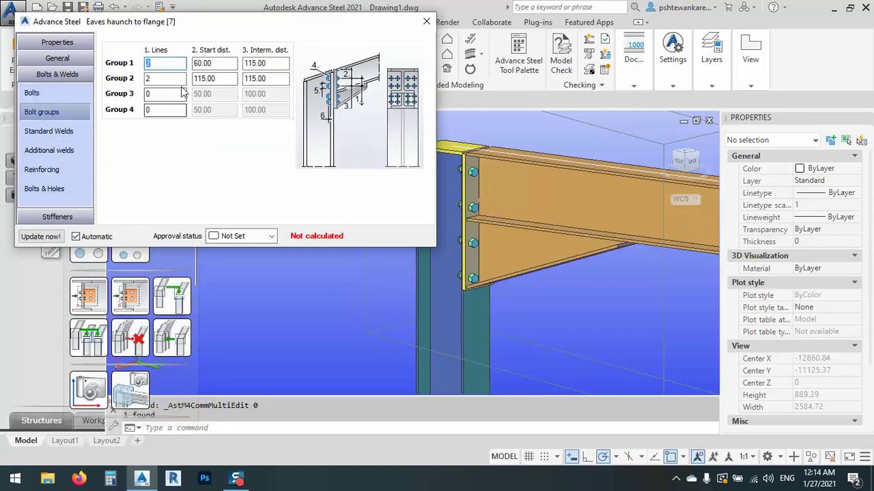
pyautogui.doubleClick(167, 65)
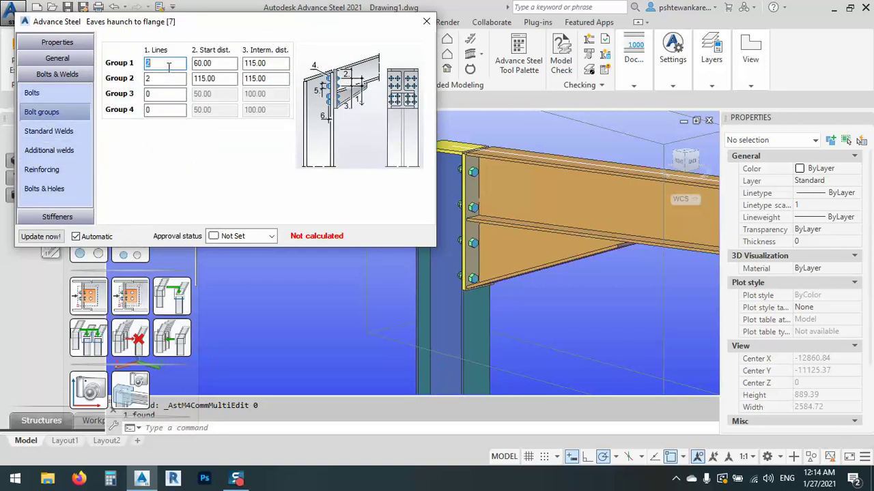
pyautogui.doubleClick(271, 79)
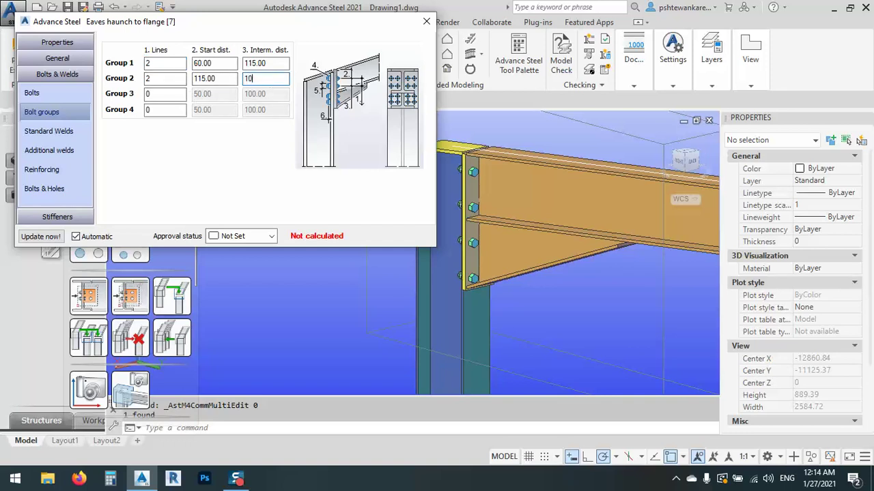
pyautogui.write('100')
pyautogui.press('Return')
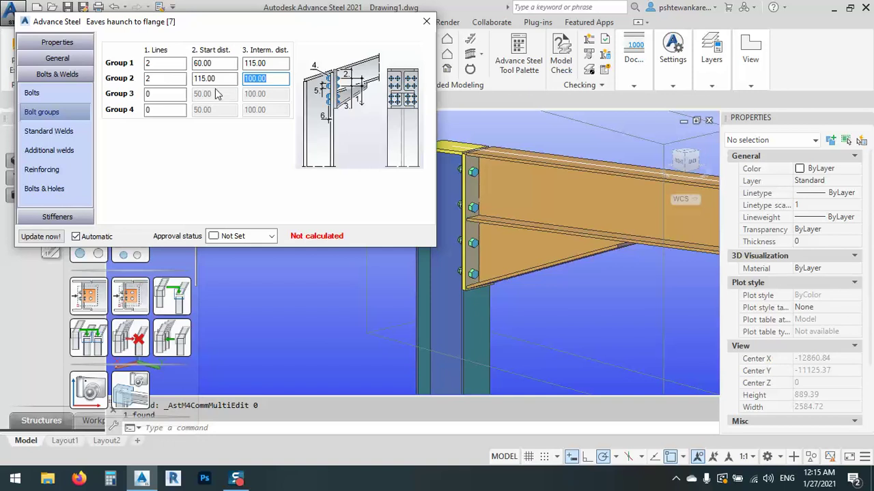
pyautogui.doubleClick(205, 79)
pyautogui.write('1')
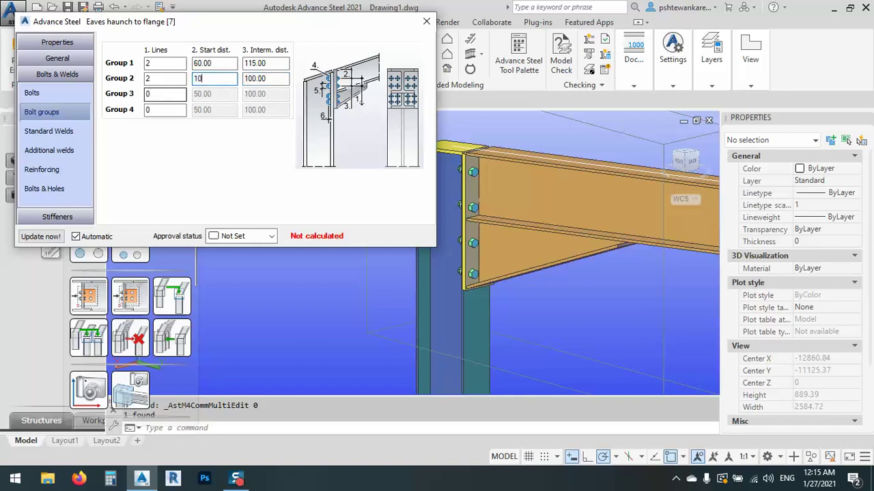
pyautogui.press('Return')
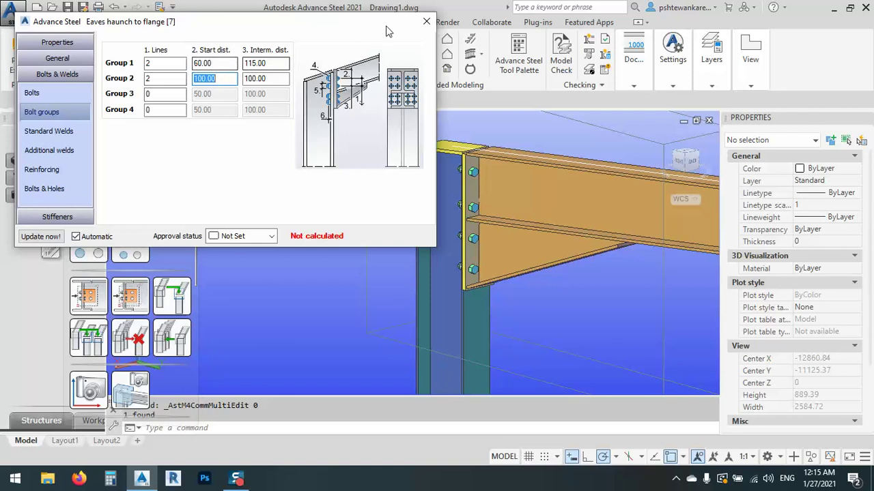
pyautogui.click(426, 22)
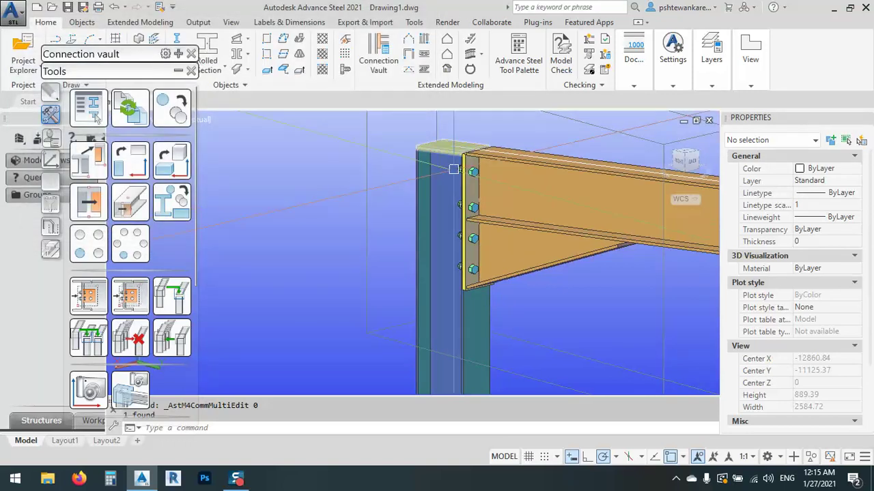
# Open the advance joint properties from the knee's end plate and show the end plate settings
pyautogui.keyDown('shift'); pyautogui.moveTo(426, 205); pyautogui.dragTo(483, 218, button='middle'); pyautogui.keyUp('shift')
pyautogui.scroll(5, 485, 212)
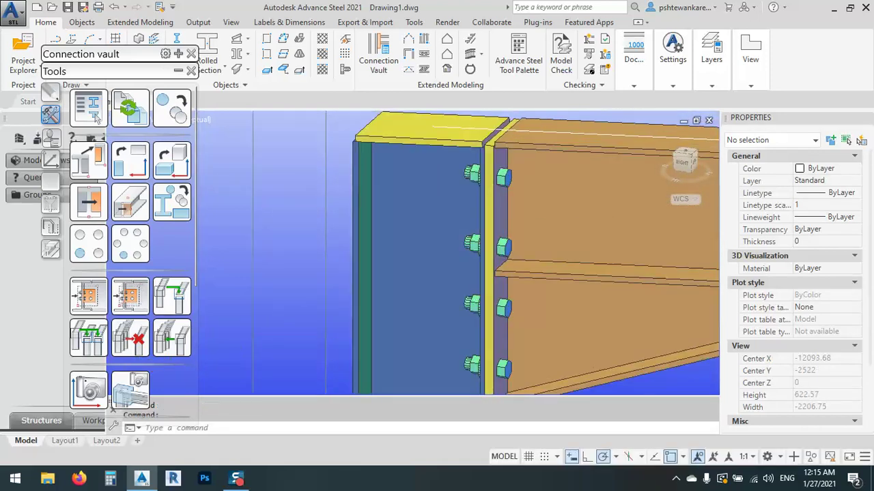
pyautogui.click(491, 191)
pyautogui.scroll(-3, 492, 191)
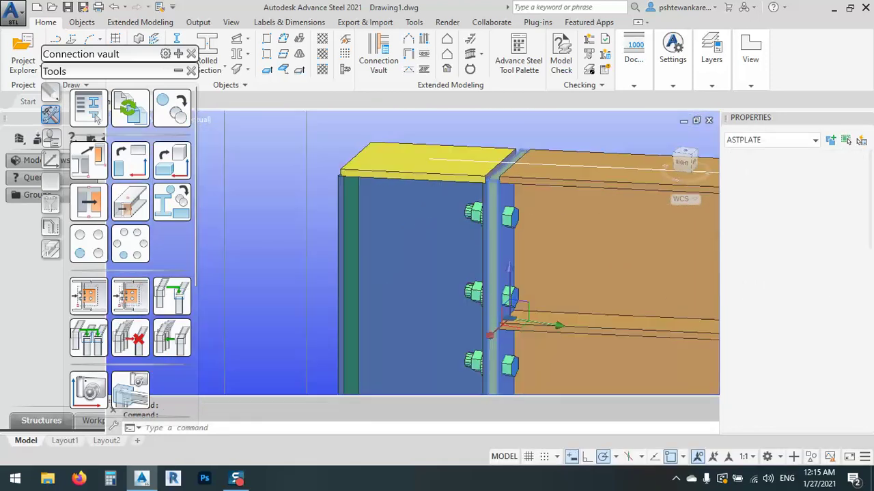
pyautogui.rightClick(391, 224)
pyautogui.click(386, 260)
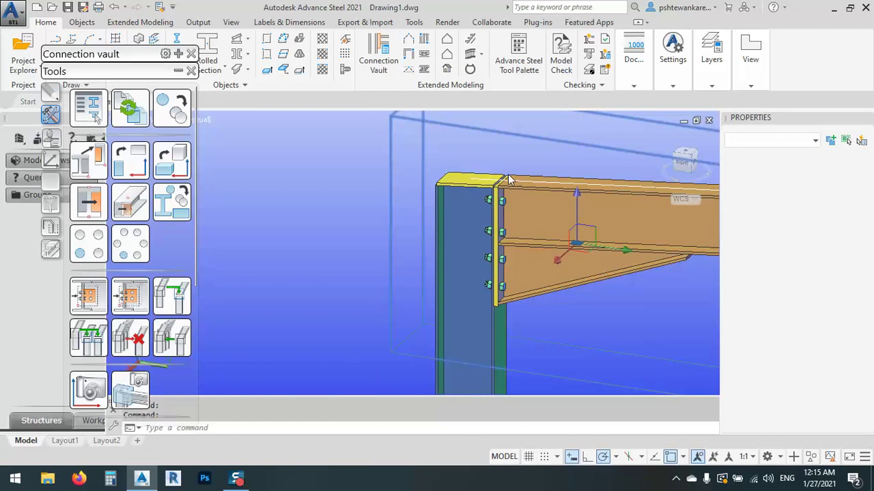
pyautogui.click(499, 198)
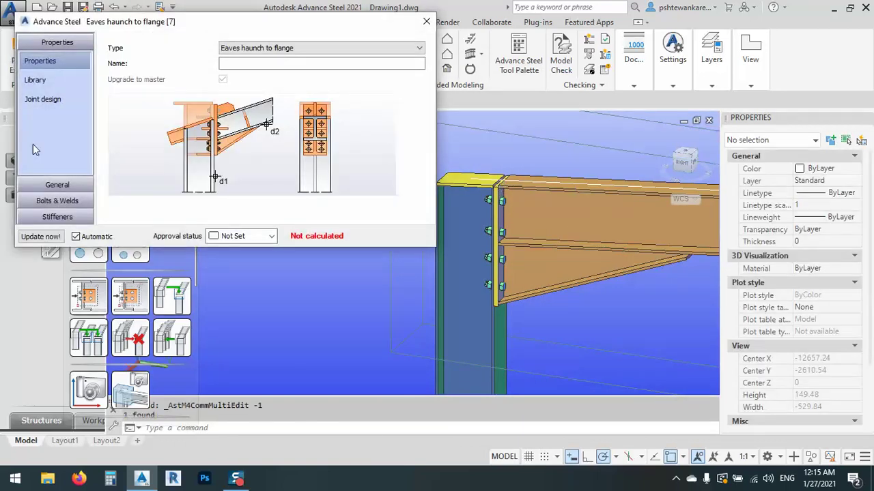
pyautogui.click(57, 185)
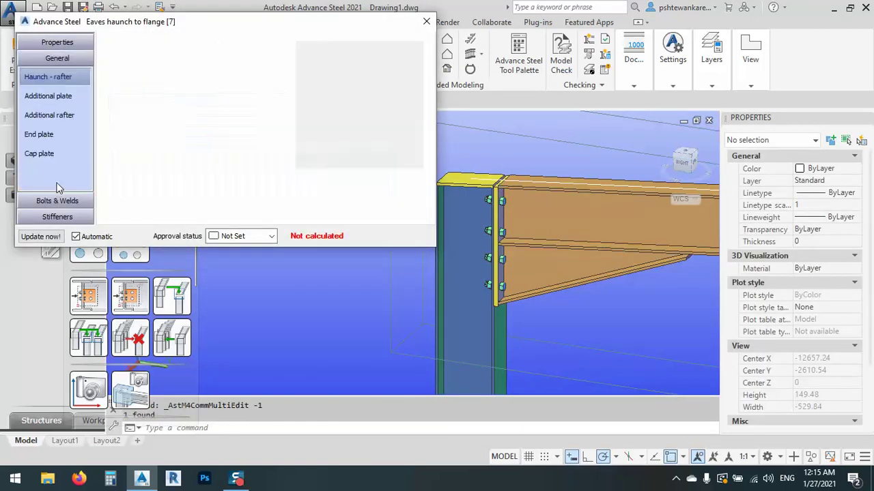
pyautogui.click(39, 135)
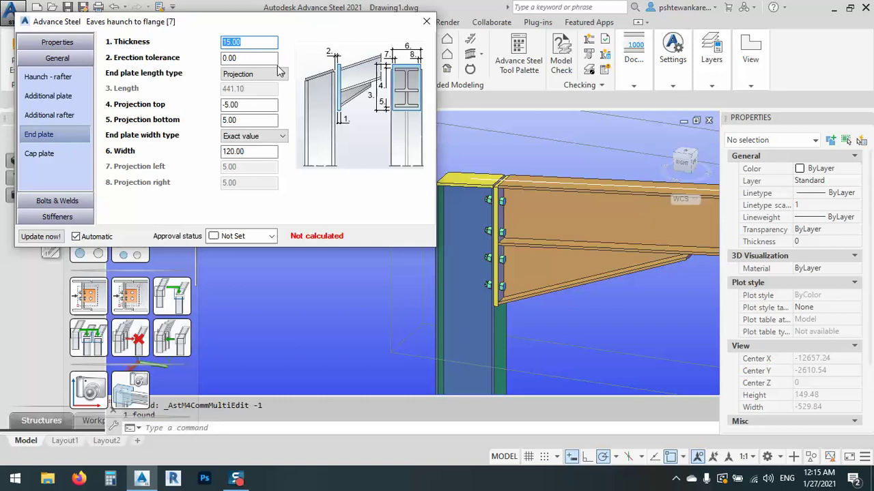
# Set the end plate's top projection to 5 and inspect the plate's upper edge
pyautogui.click(249, 105)
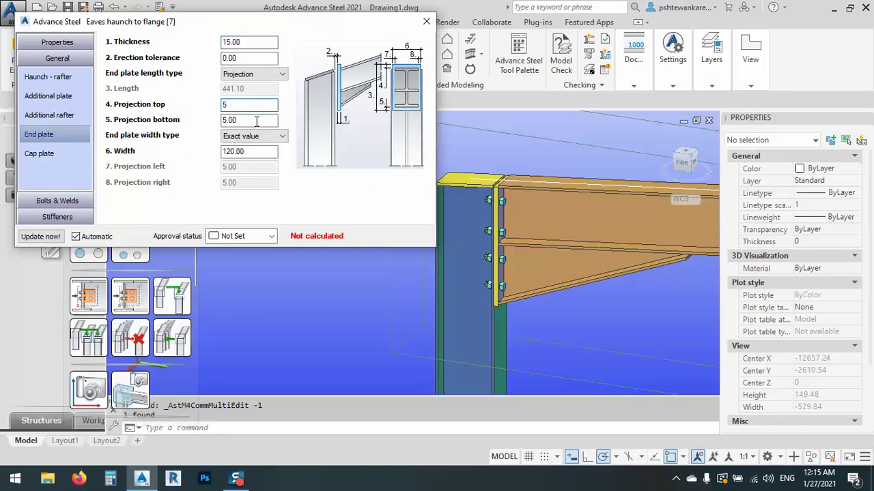
pyautogui.press('Tab')
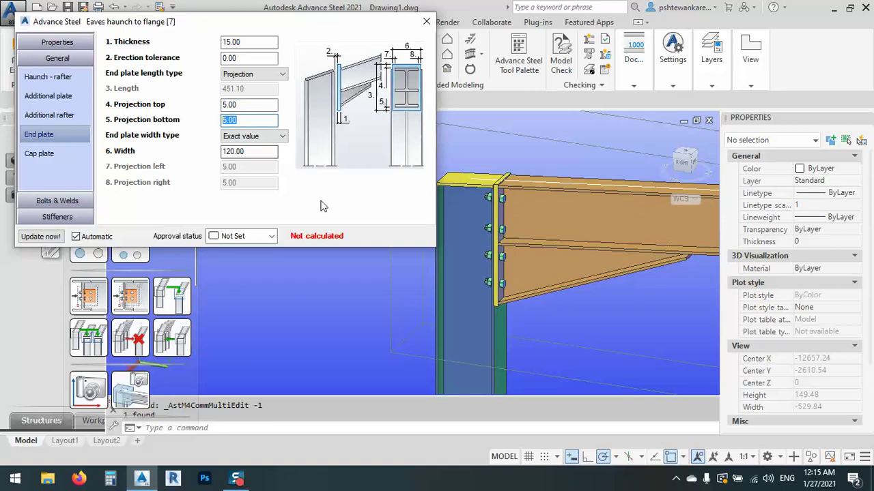
pyautogui.scroll(3, 487, 176)
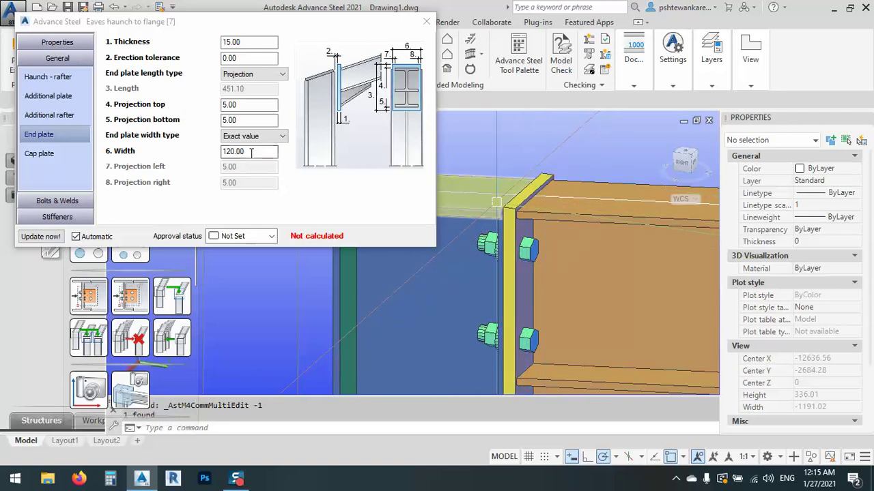
# Set the end plate's top and bottom projections to 10 and close the joint properties
pyautogui.doubleClick(229, 104)
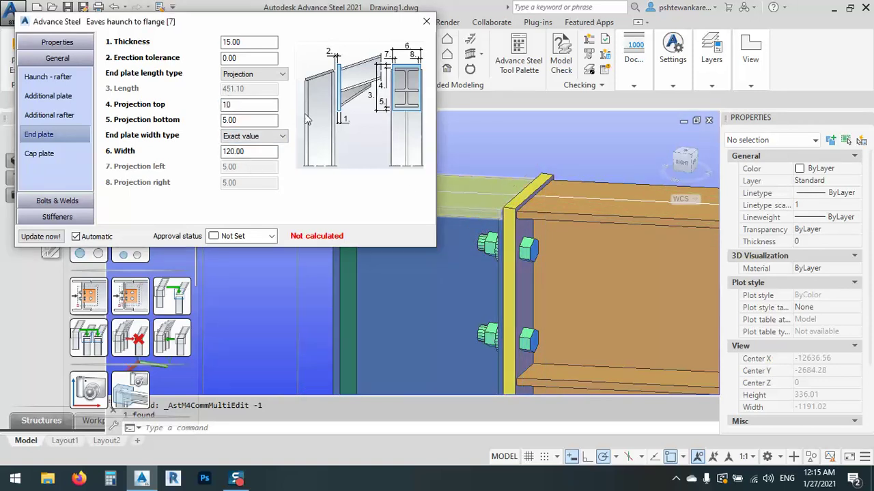
pyautogui.press('Tab')
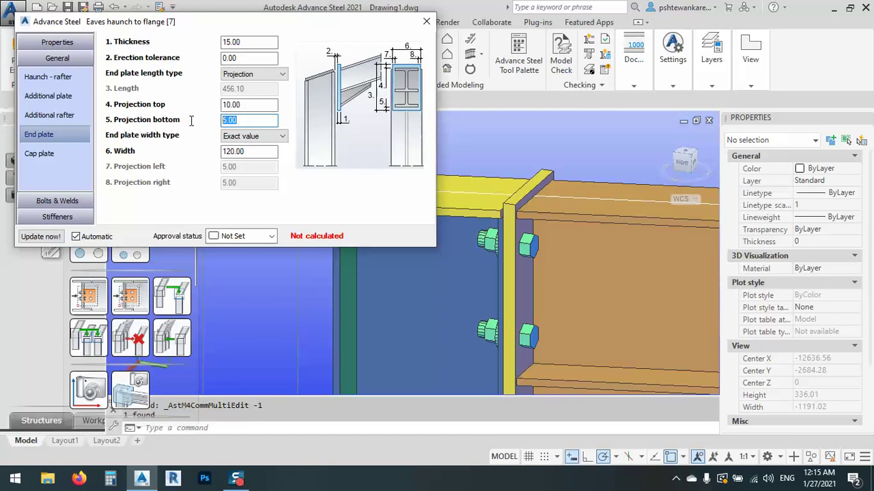
pyautogui.write('10')
pyautogui.click(250, 103)
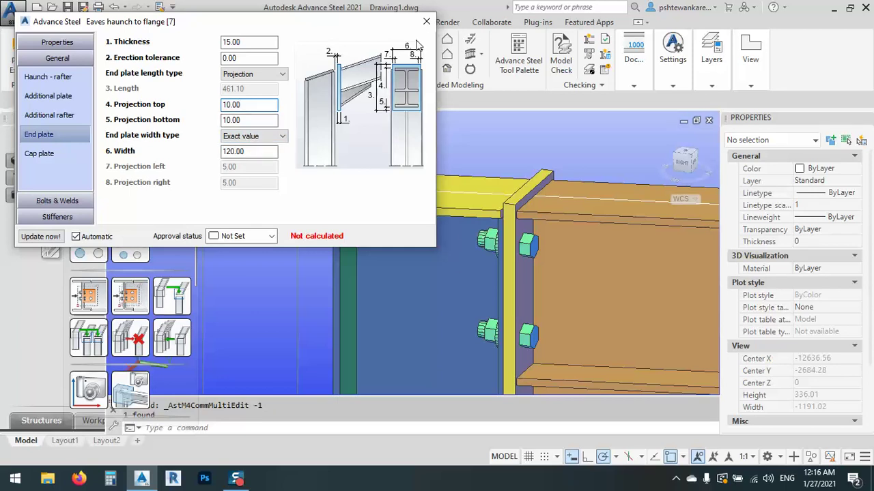
pyautogui.click(426, 21)
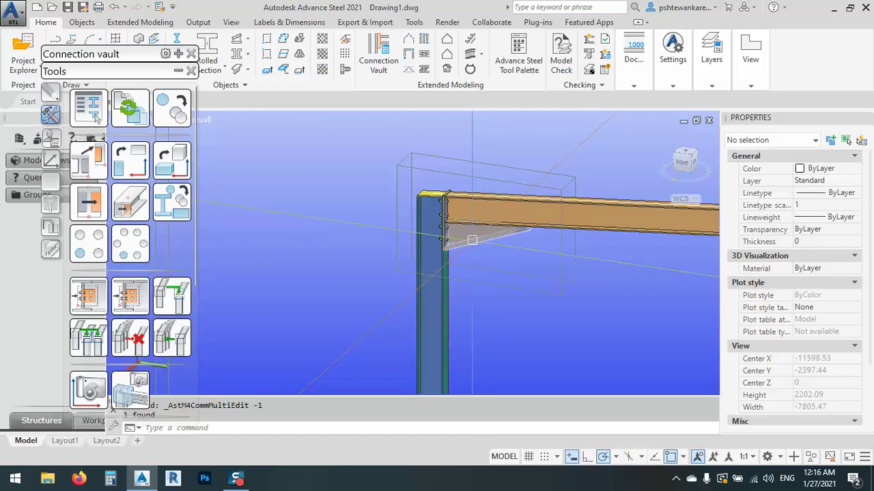
# Run Import values in the eaves haunch joint's library and check the library entry for the IPE220 column and rafter
pyautogui.click(472, 240)
pyautogui.rightClick(349, 220)
pyautogui.click(378, 260)
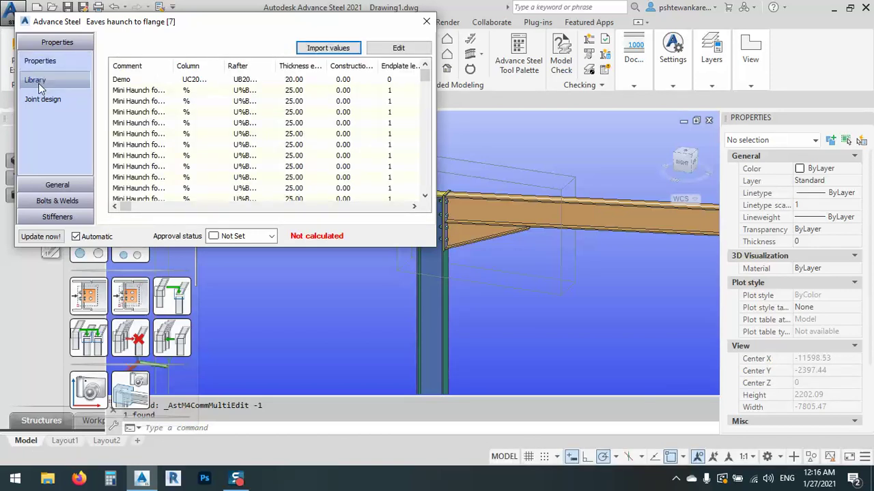
pyautogui.click(322, 48)
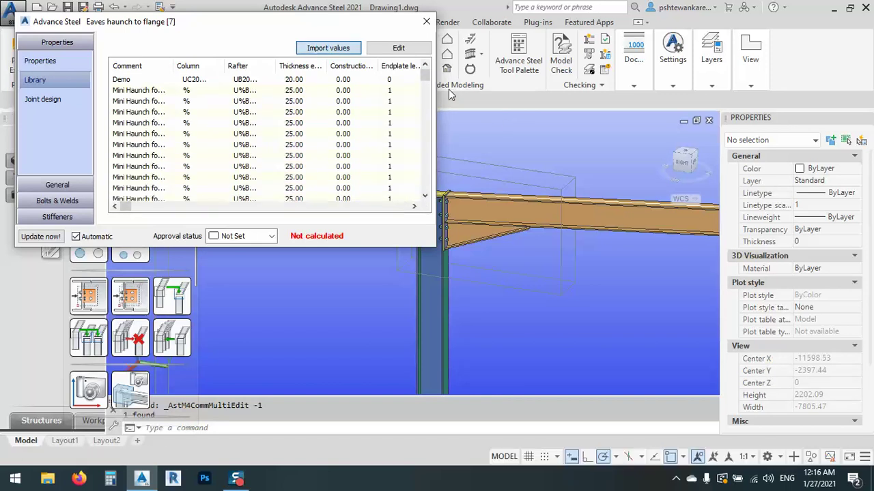
pyautogui.moveTo(426, 76); pyautogui.dragTo(426, 183)
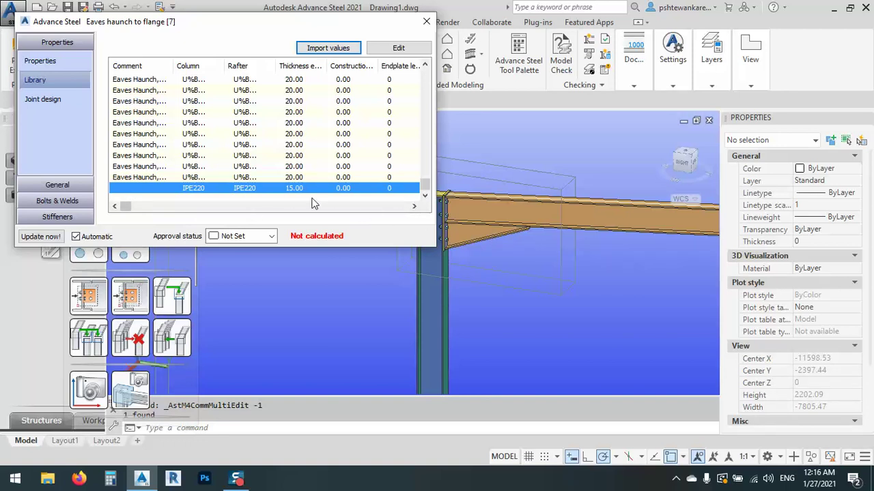
pyautogui.click(414, 206)
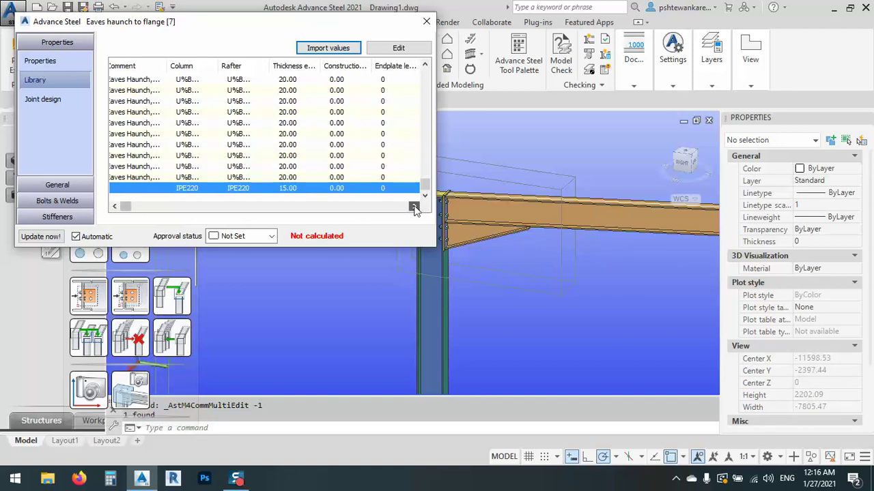
pyautogui.click(414, 207)
pyautogui.moveTo(117, 209)
pyautogui.mouseDown()
pyautogui.moveTo(383, 212)
pyautogui.moveTo(101, 208)
pyautogui.mouseUp()
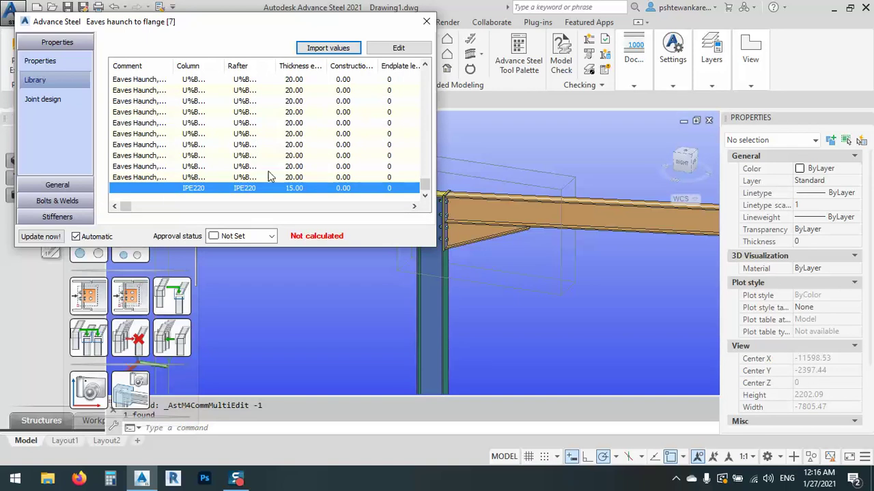
# Edit the joint library table, set the comment of the IPE220 column and rafter entry to EP_conection01, and close the joint properties
pyautogui.moveTo(121, 206); pyautogui.dragTo(161, 208)
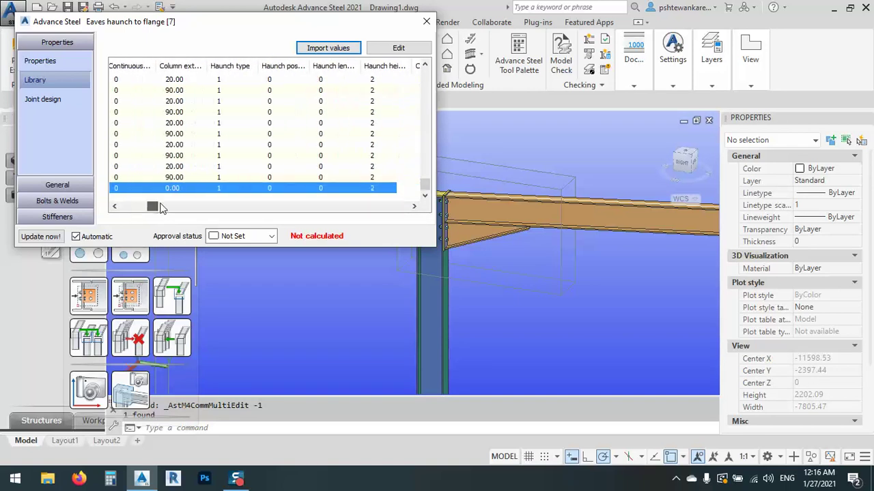
pyautogui.click(380, 50)
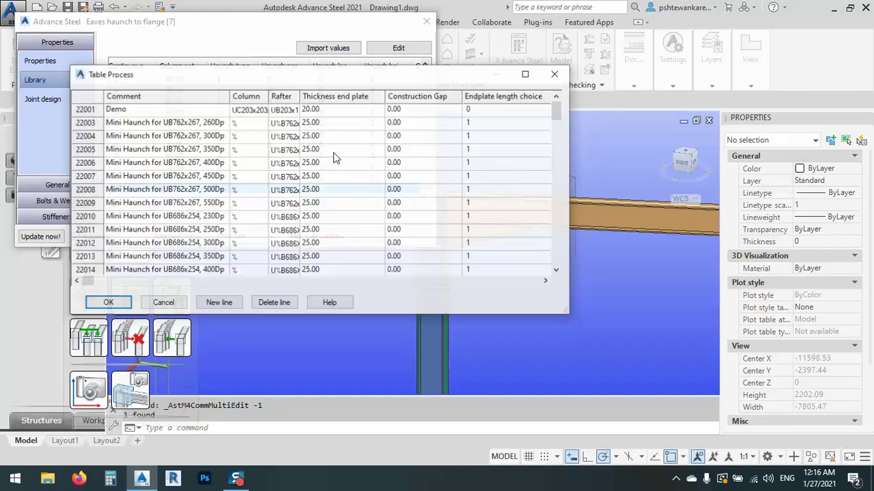
pyautogui.moveTo(556, 109); pyautogui.dragTo(557, 258)
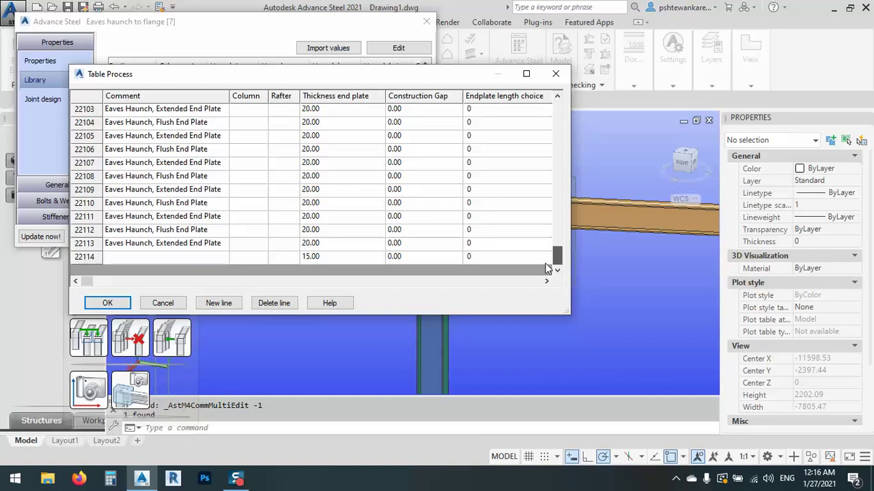
pyautogui.click(149, 258)
pyautogui.click(149, 258)
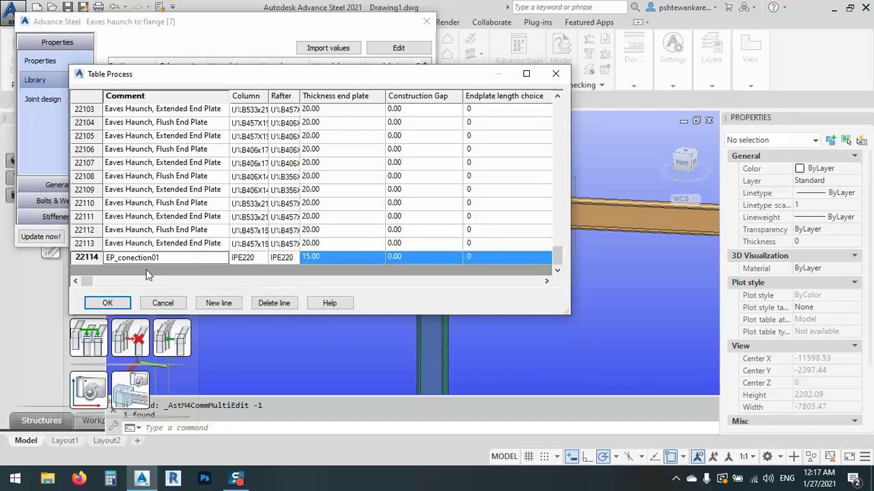
pyautogui.click(106, 303)
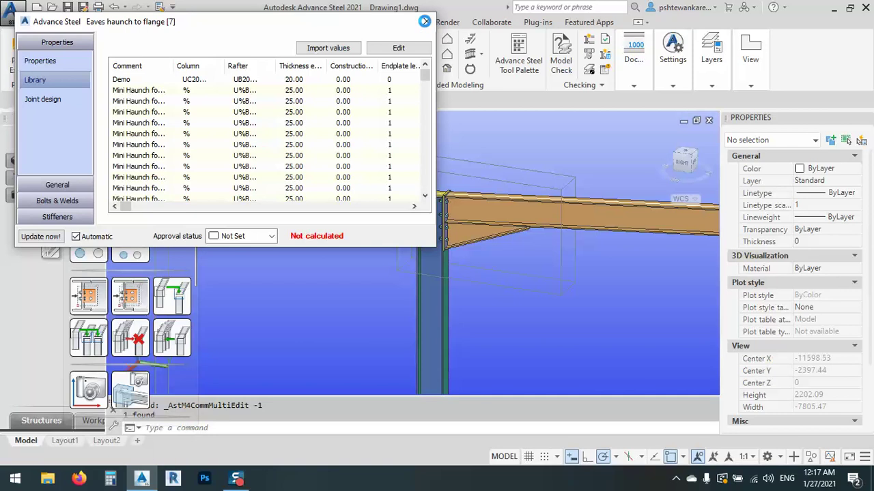
pyautogui.click(425, 21)
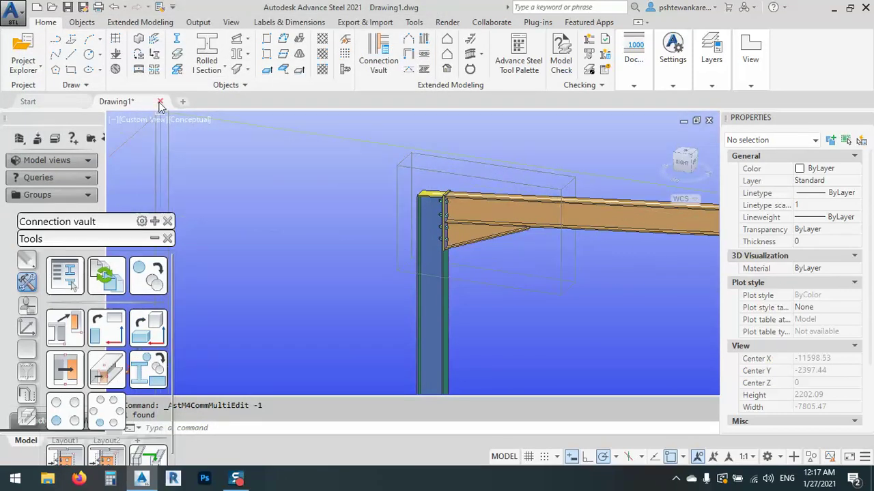
# Close Drawing1 without saving its changes and start a new drawing
pyautogui.press('Escape')
pyautogui.press('Escape')
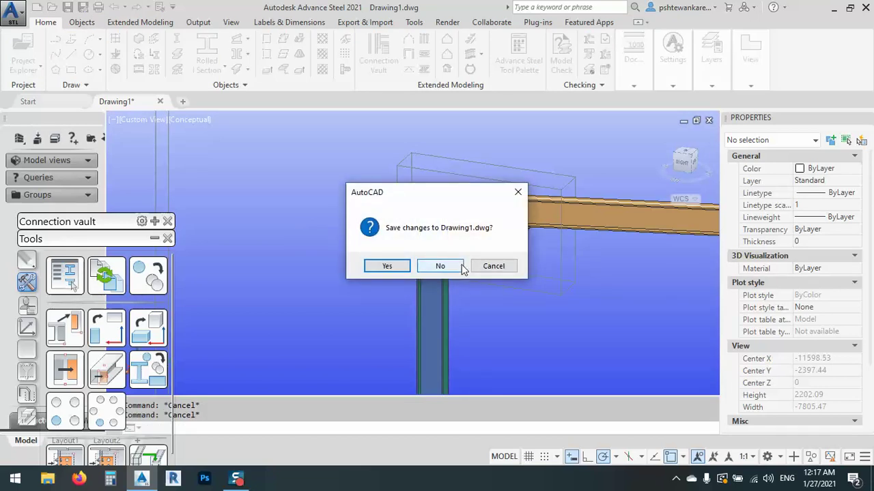
pyautogui.click(441, 266)
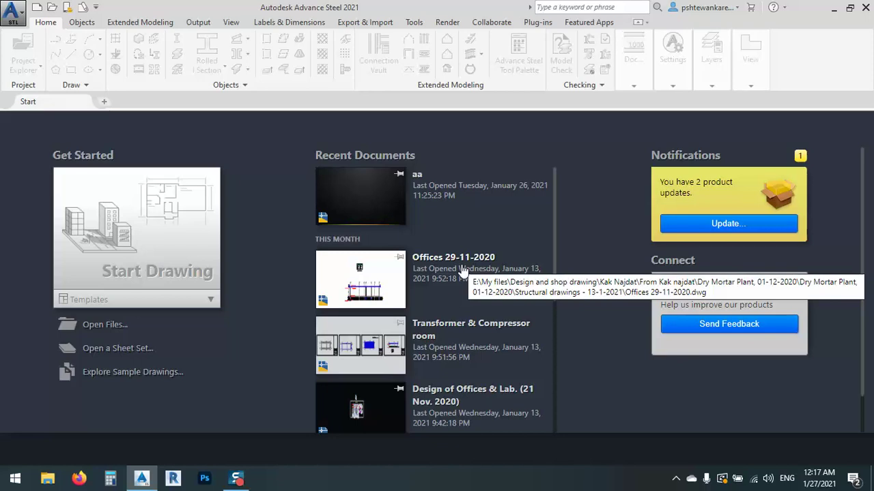
pyautogui.click(184, 241)
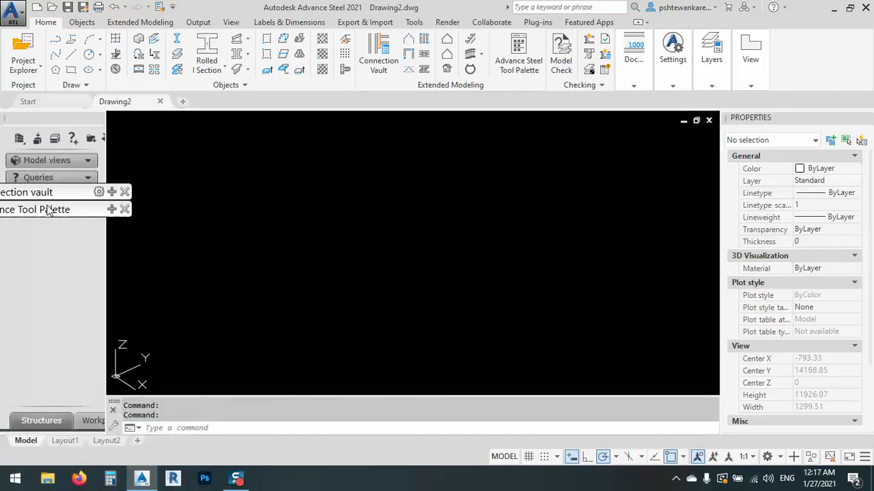
# Create a portal frame near the origin, entering 15000 for the second column's top point, and close the frame properties
pyautogui.click(410, 42)
pyautogui.click(127, 372)
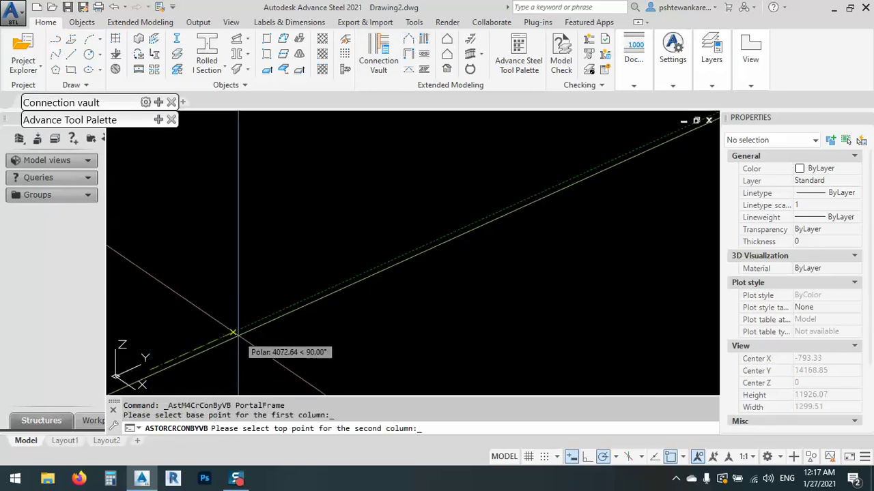
pyautogui.write('15000')
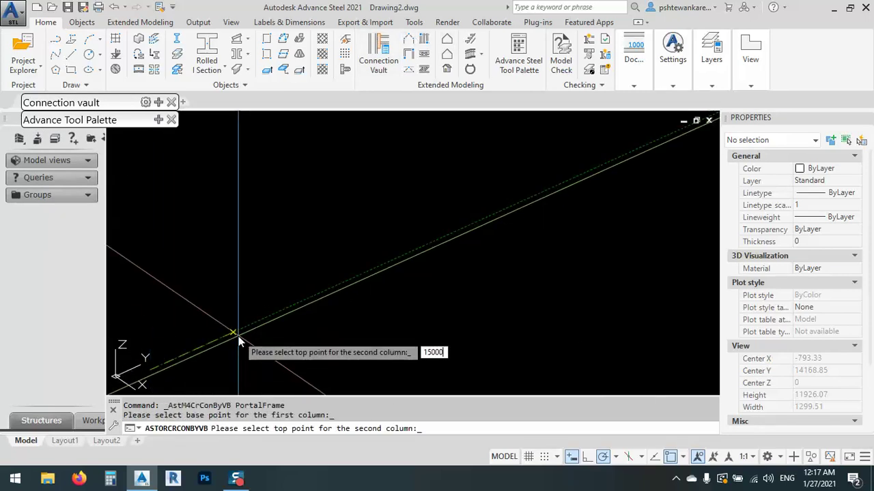
pyautogui.press('Return')
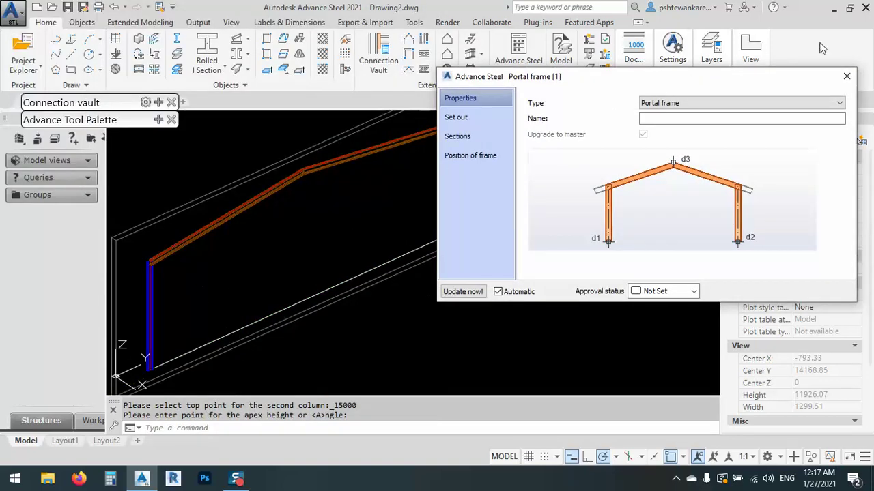
pyautogui.click(846, 75)
# Add a bolted knee of frame connection with haunch between the nearer column and its rafter, keeping the default settings
pyautogui.keyDown('shift'); pyautogui.moveTo(479, 183); pyautogui.dragTo(392, 265, button='middle'); pyautogui.keyUp('shift')
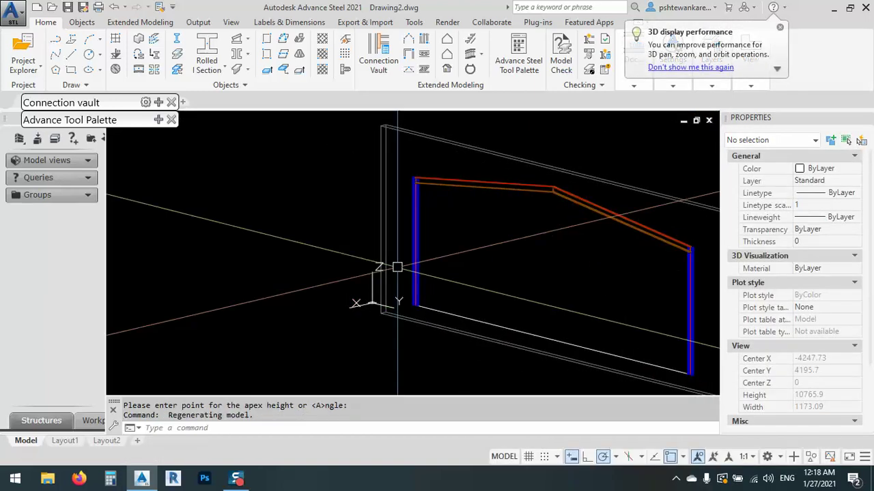
pyautogui.click(158, 101)
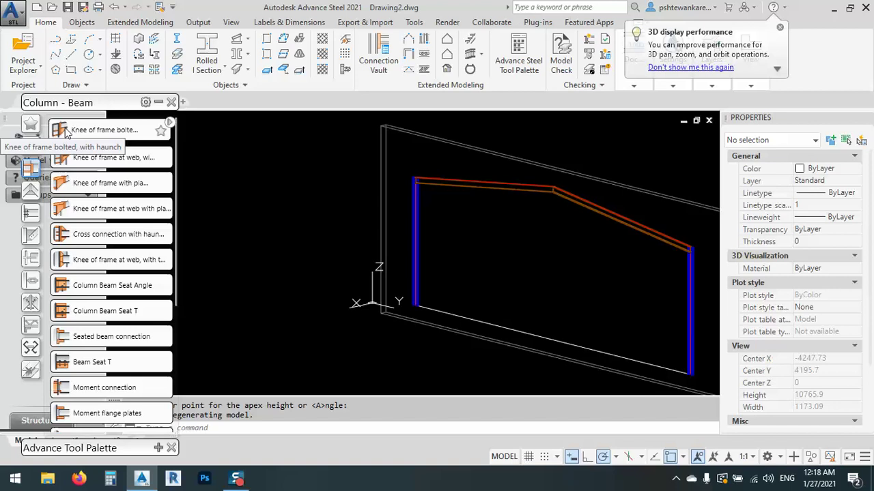
pyautogui.click(67, 131)
pyautogui.scroll(5, 416, 174)
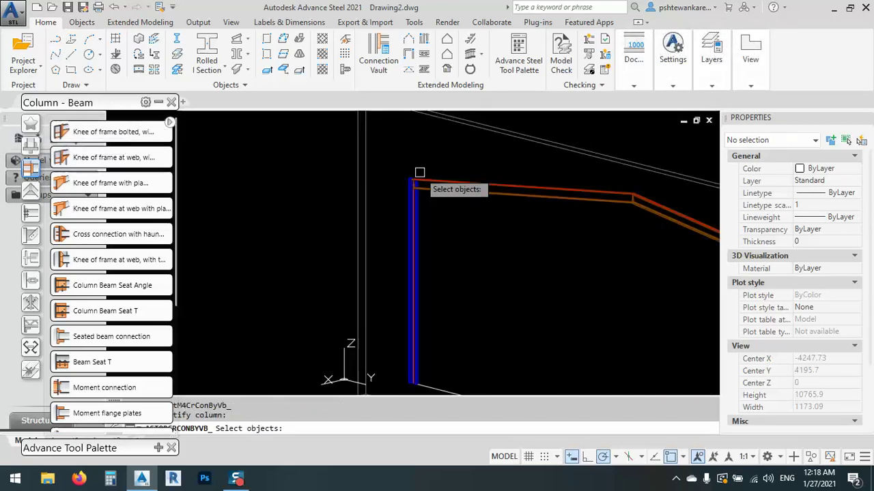
pyautogui.click(403, 247)
pyautogui.click(466, 209)
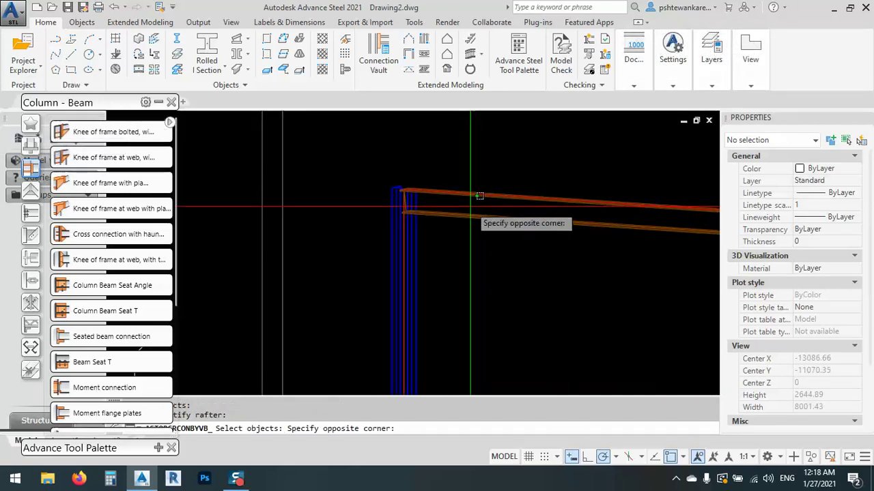
pyautogui.click(444, 218)
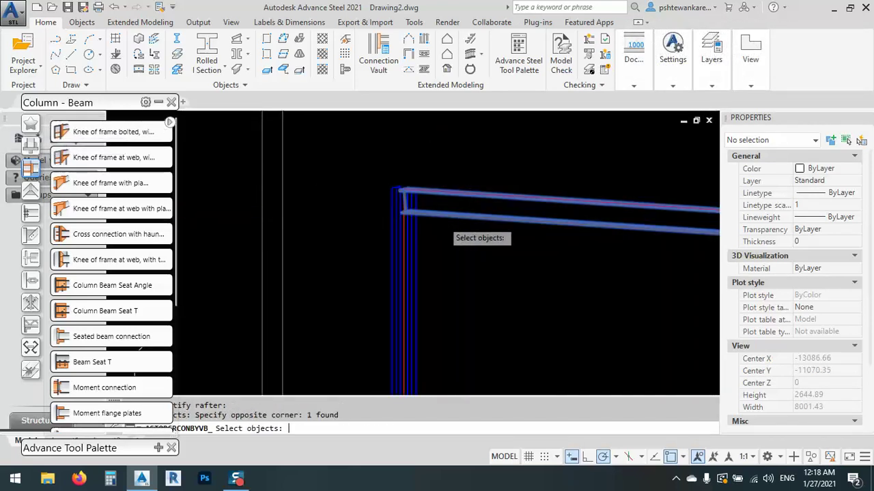
pyautogui.press('Return')
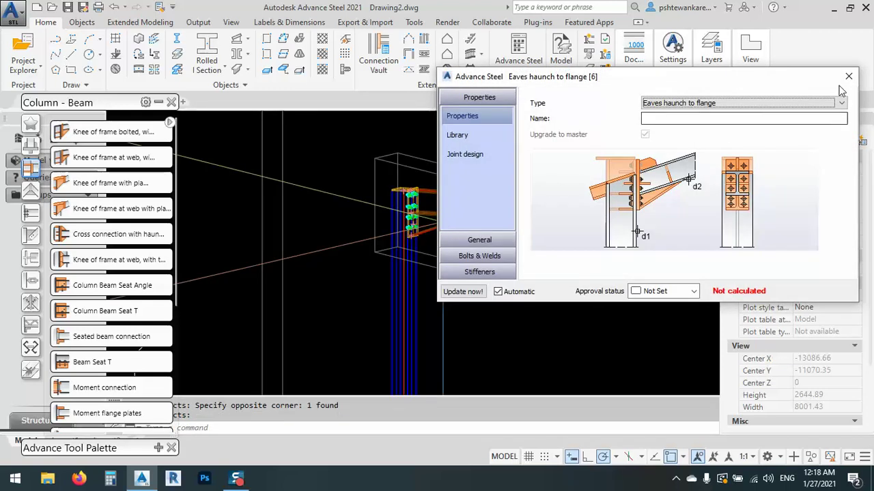
pyautogui.click(848, 76)
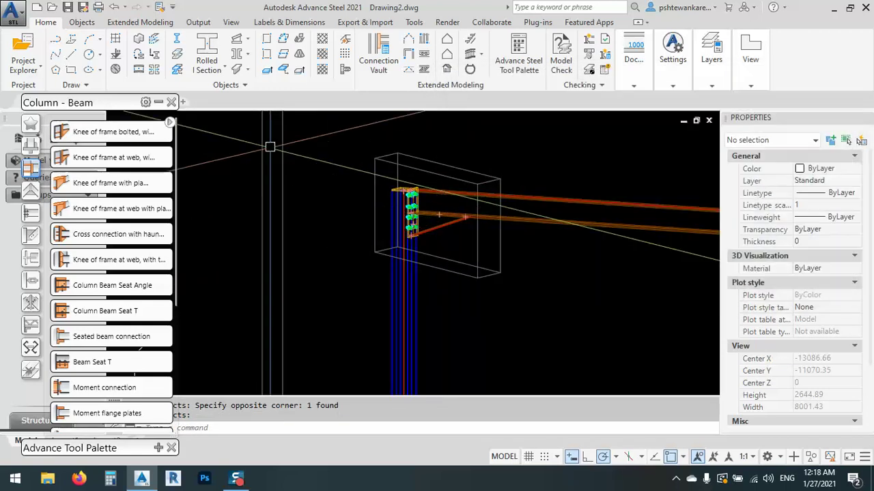
pyautogui.click(158, 102)
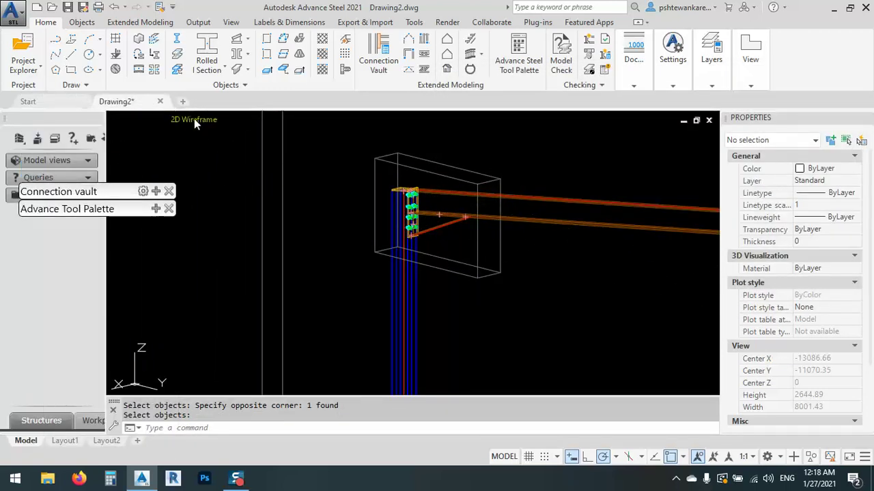
# Set the visual style to Conceptual and inspect the knee's bolts, end plate and haunch
pyautogui.click(200, 120)
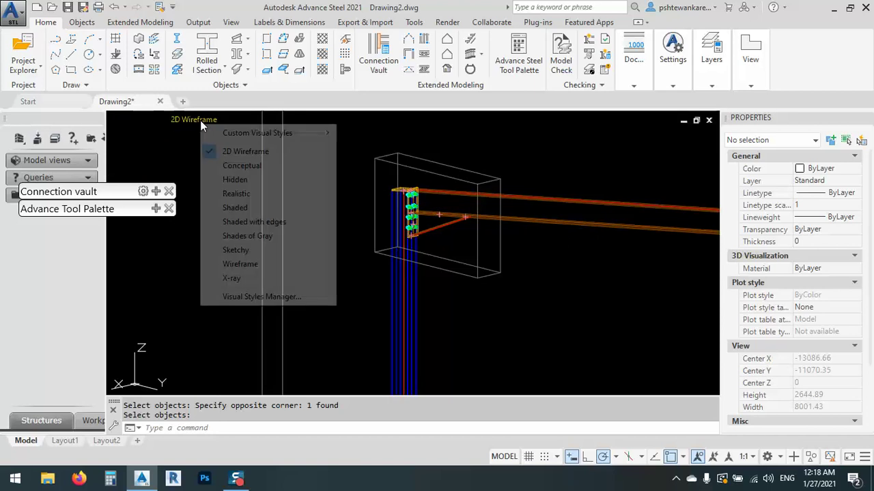
pyautogui.click(235, 166)
pyautogui.scroll(10, 429, 218)
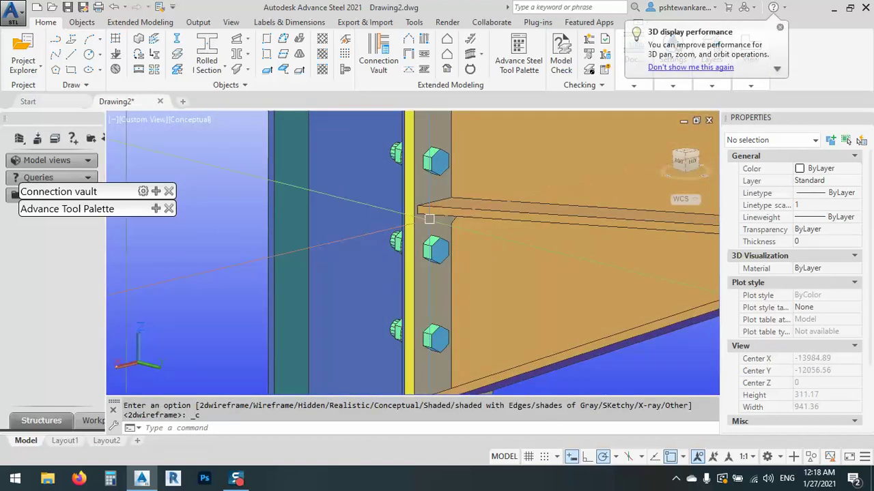
pyautogui.scroll(-5, 429, 218)
pyautogui.moveTo(428, 218)
pyautogui.keyDown('shift'); pyautogui.mouseDown(button='middle')
pyautogui.moveTo(421, 141)
pyautogui.moveTo(529, 235)
pyautogui.moveTo(503, 221)
pyautogui.moveTo(487, 196)
pyautogui.moveTo(423, 226)
pyautogui.mouseUp(button='middle'); pyautogui.keyUp('shift')
pyautogui.scroll(5, 421, 141)
pyautogui.scroll(-3, 422, 141)
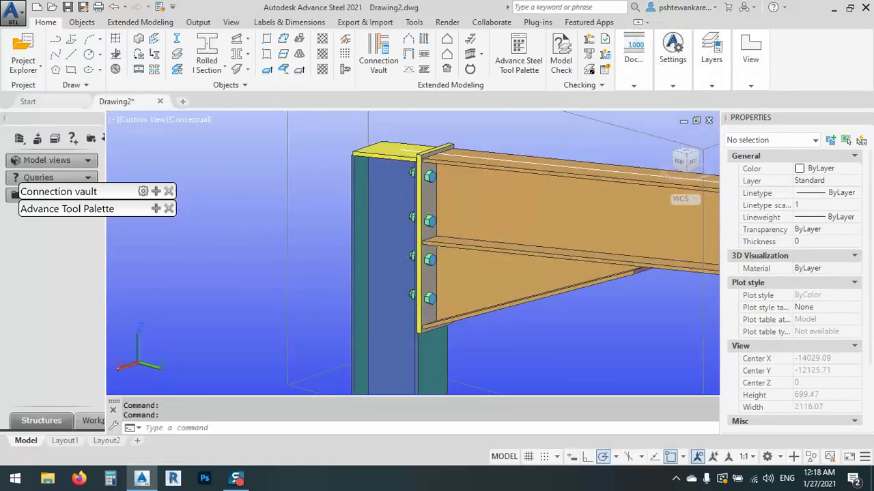
pyautogui.scroll(-5, 435, 268)
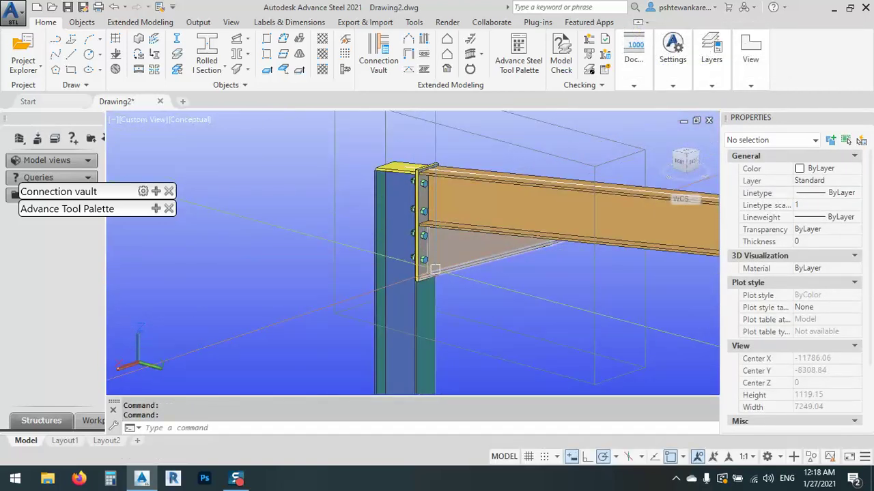
pyautogui.scroll(3, 435, 268)
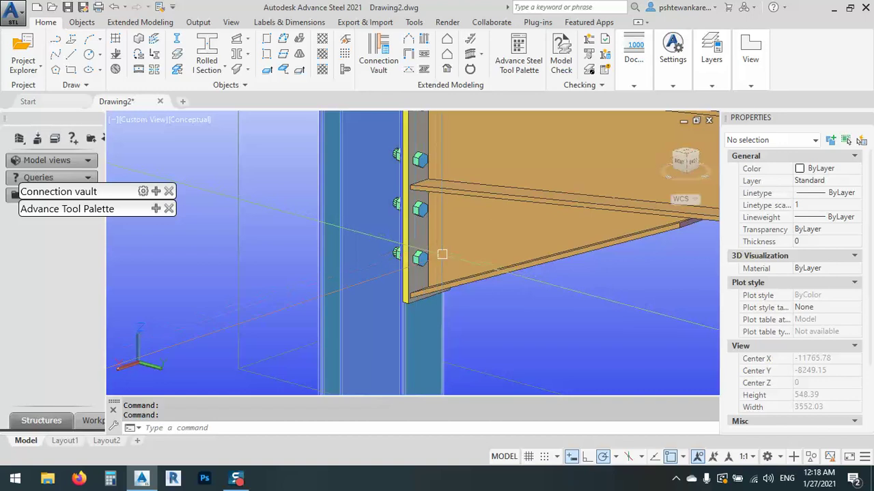
# Open the library in the haunch's advance joint properties and apply the EP_conection01 entry to the knee
pyautogui.click(521, 234)
pyautogui.scroll(-2, 520, 234)
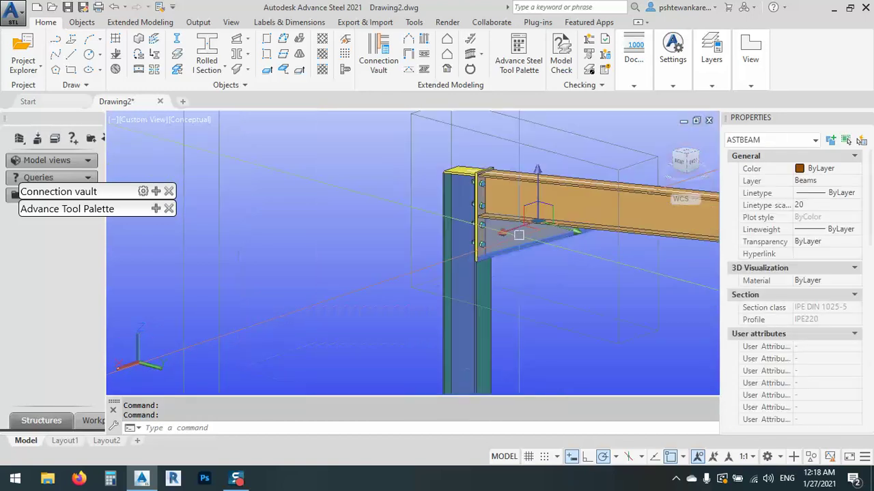
pyautogui.rightClick(358, 208)
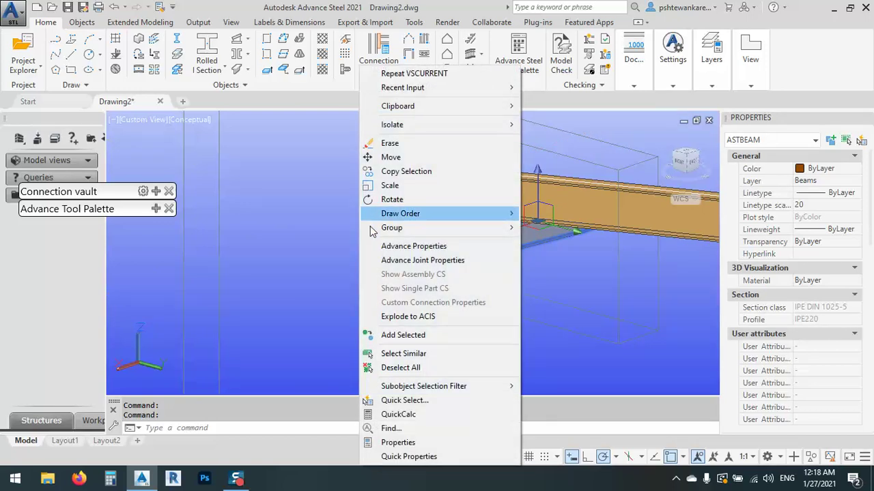
pyautogui.click(414, 260)
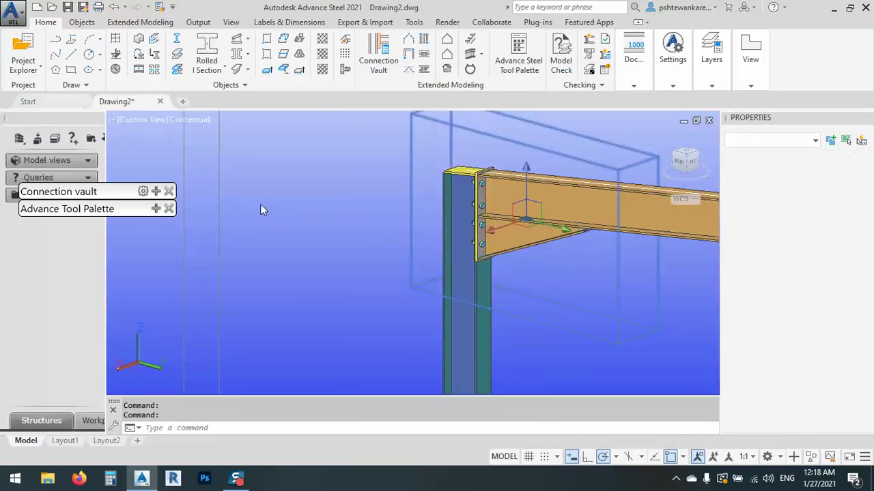
pyautogui.click(451, 136)
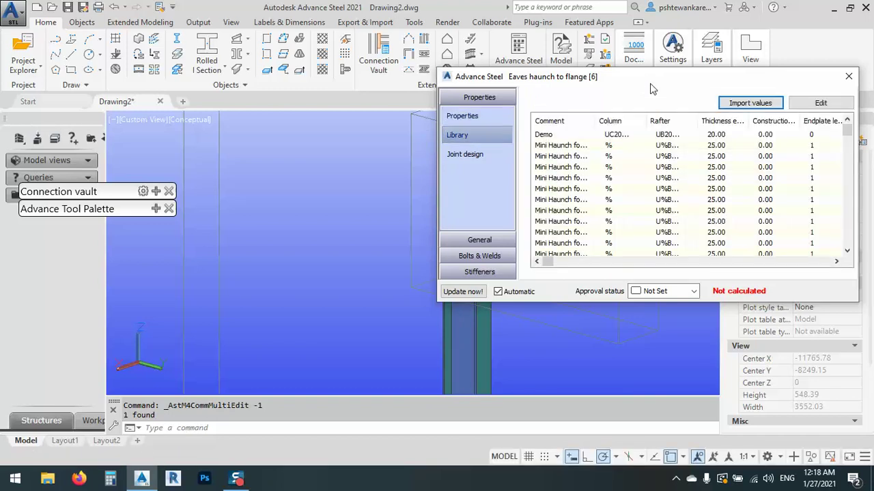
pyautogui.moveTo(578, 76); pyautogui.dragTo(178, 51)
pyautogui.moveTo(459, 111); pyautogui.dragTo(457, 216)
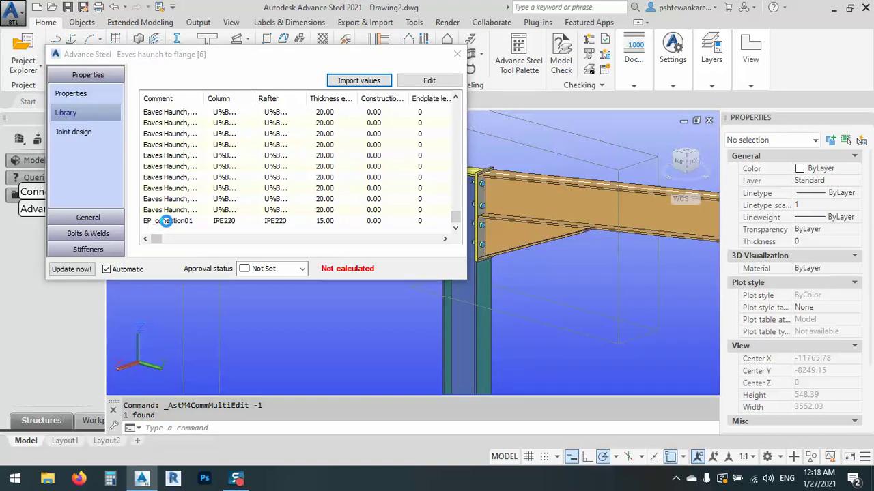
pyautogui.click(167, 222)
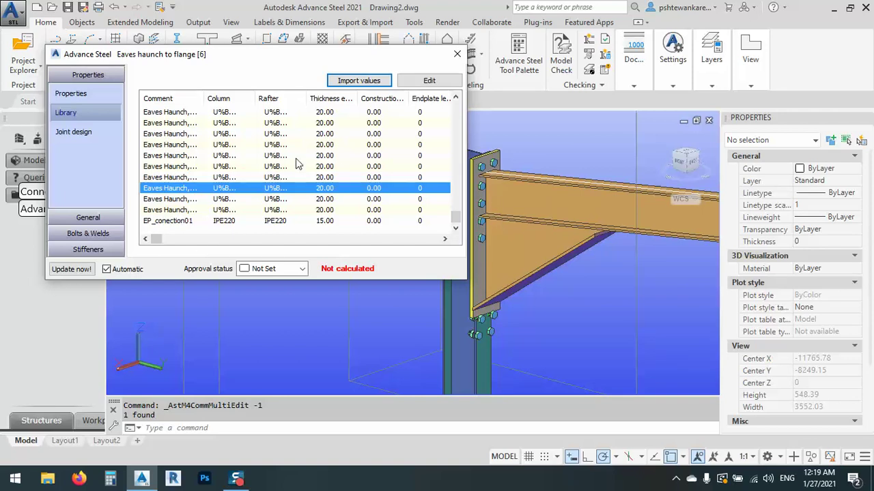
# Try other Eaves Haunch and Mini Haunch library entries on the knee to compare the resulting connections
pyautogui.scroll(2, 217, 149)
pyautogui.scroll(3, 217, 149)
pyautogui.click(179, 142)
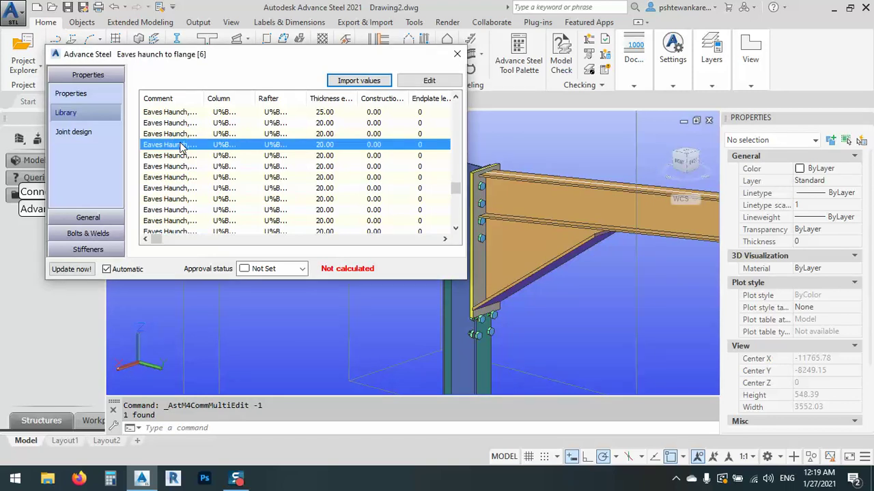
pyautogui.scroll(5, 179, 150)
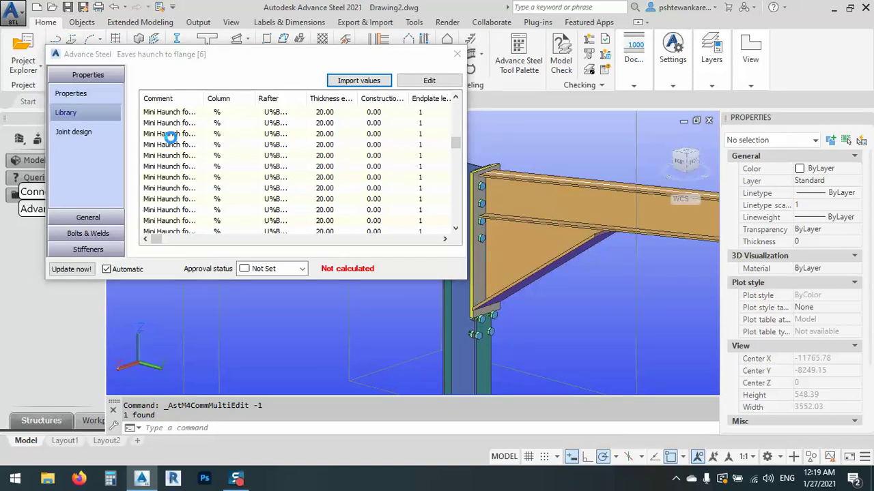
pyautogui.scroll(2, 174, 143)
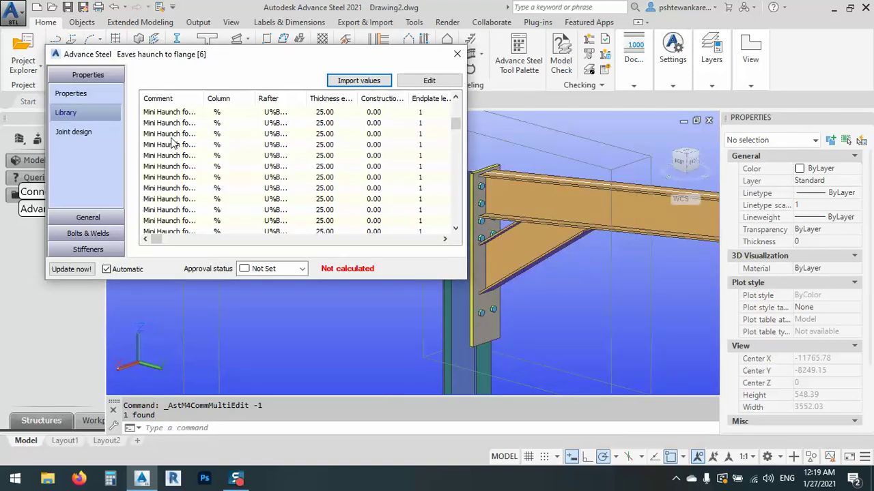
pyautogui.scroll(1, 183, 196)
pyautogui.click(169, 146)
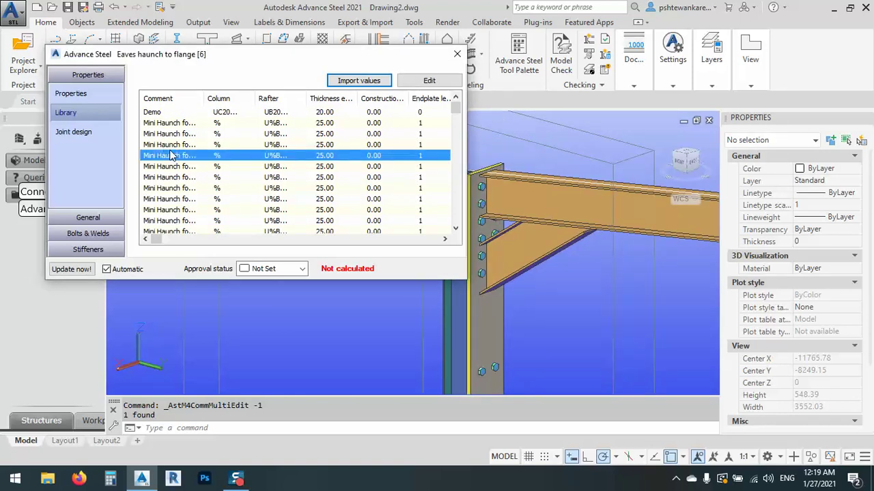
# Reapply the EP_conection01 library entry to the knee between the column and rafter
pyautogui.moveTo(456, 111); pyautogui.dragTo(457, 234)
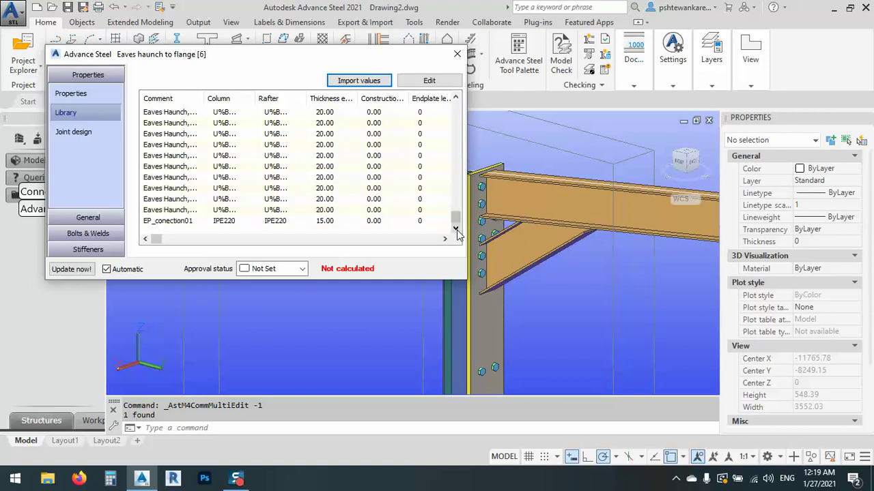
pyautogui.click(161, 221)
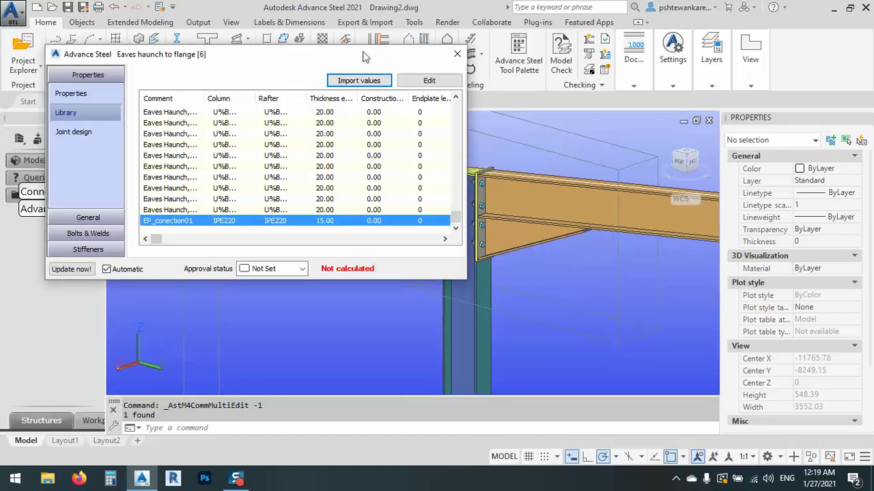
pyautogui.moveTo(365, 56); pyautogui.dragTo(261, 57)
# Inspect the knee's end plate, bolts, cap plate and haunch from the front and back, and close the joint properties
pyautogui.scroll(2, 459, 243)
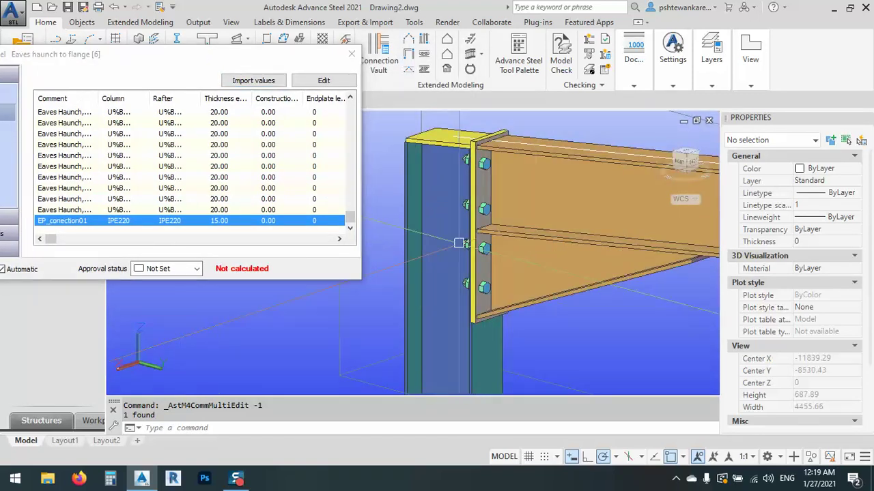
pyautogui.scroll(1, 459, 243)
pyautogui.scroll(-2, 478, 244)
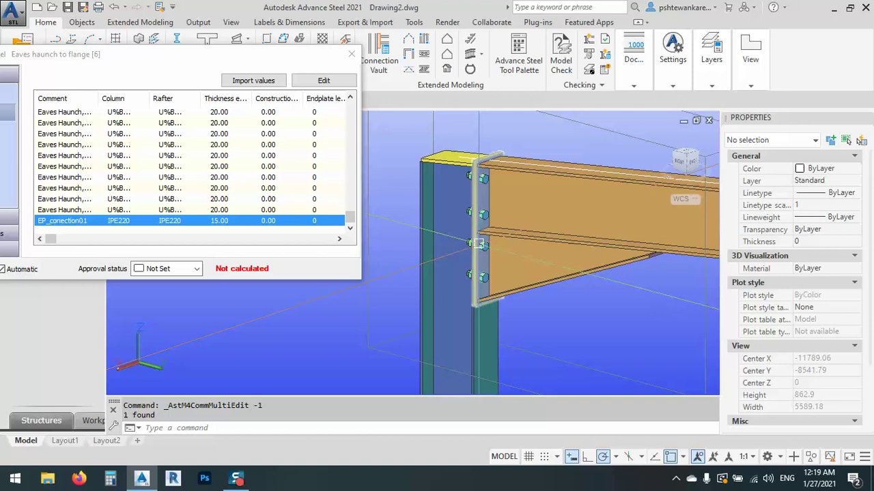
pyautogui.keyDown('shift'); pyautogui.moveTo(480, 244); pyautogui.dragTo(624, 260, button='middle'); pyautogui.keyUp('shift')
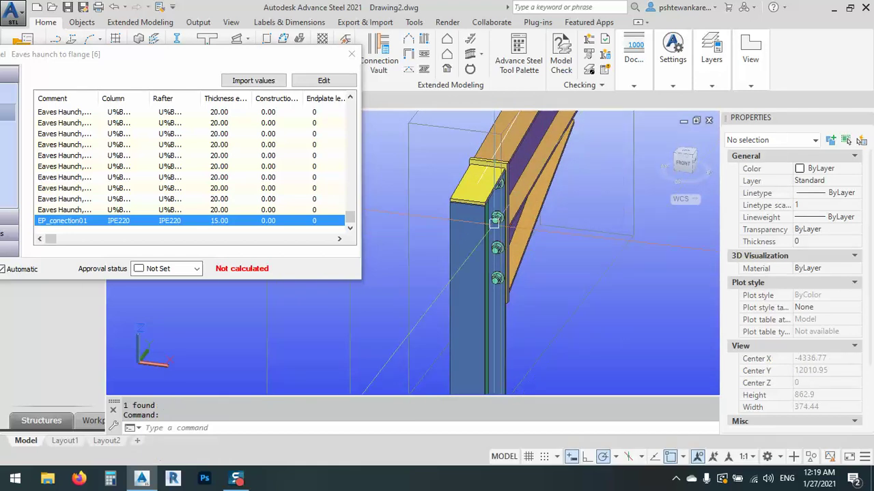
pyautogui.scroll(5, 496, 218)
pyautogui.scroll(-3, 497, 219)
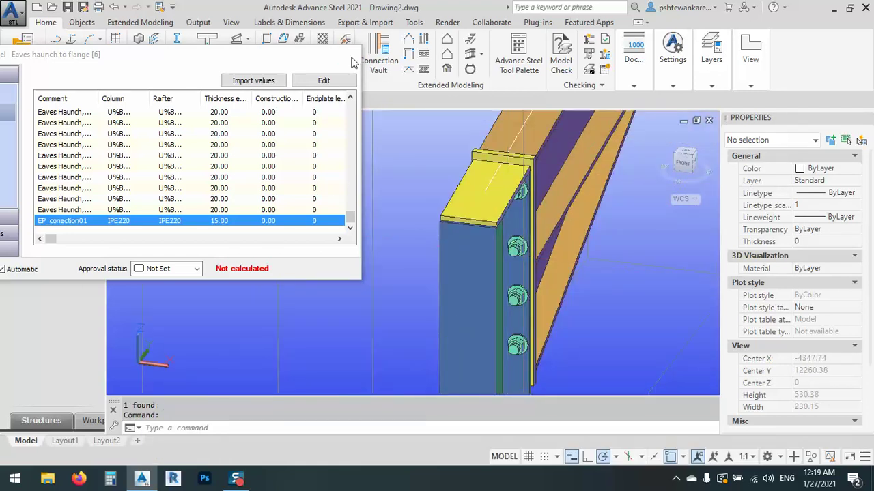
pyautogui.scroll(-5, 409, 321)
pyautogui.keyDown('shift'); pyautogui.moveTo(409, 321); pyautogui.dragTo(330, 328, button='middle'); pyautogui.keyUp('shift')
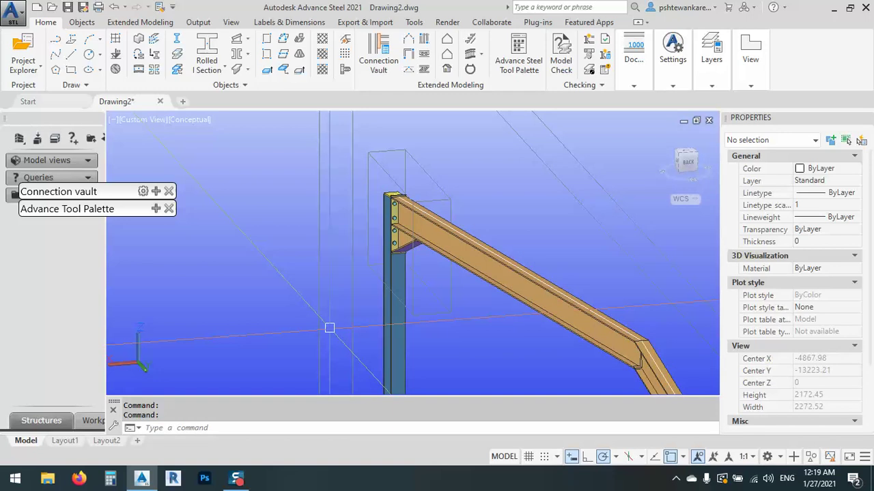